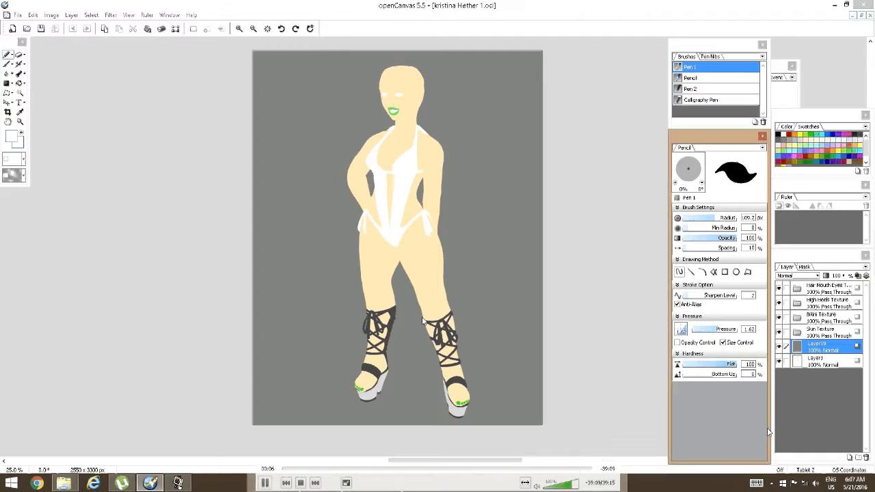
Examine the flat-coloured figure as a whole and its hips and legs up close
scroll(475, 316, down, 1)
scroll(475, 317, up, 2)
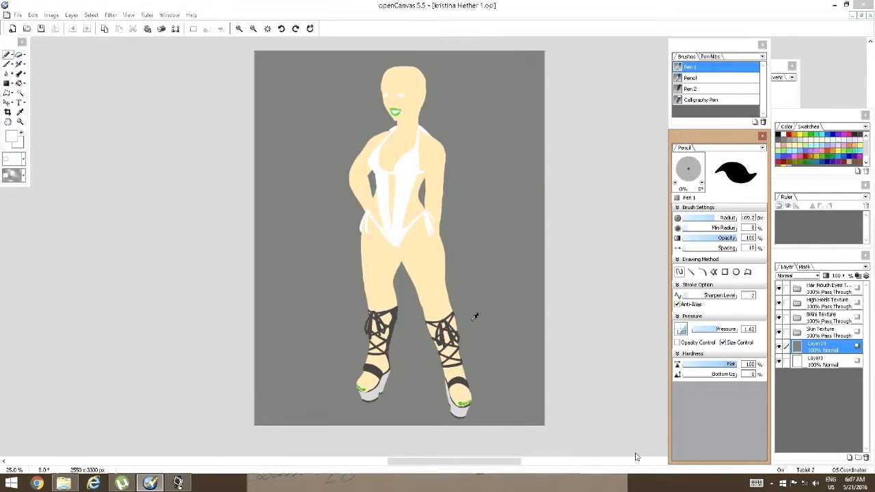
scroll(441, 321, up, 1)
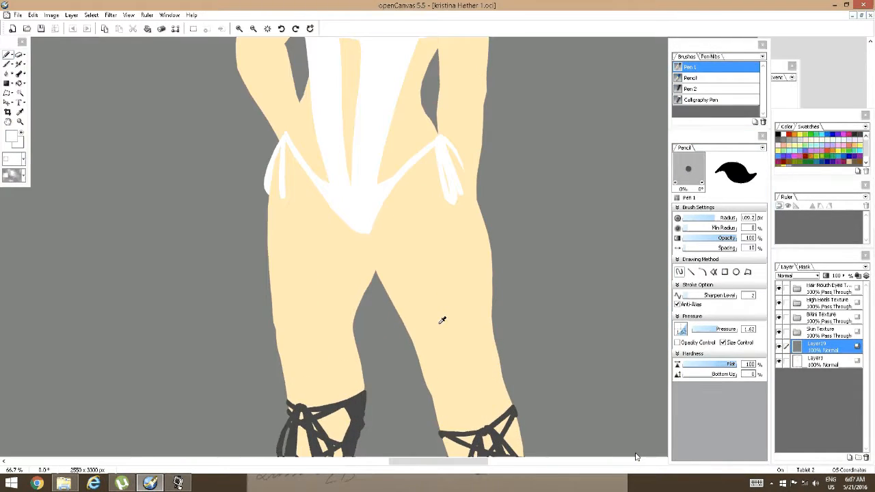
scroll(441, 322, down, 2)
drag(443, 341, 478, 310)
scroll(430, 266, up, 2)
key(space)
scroll(475, 287, down, 3)
key(space)
scroll(449, 258, up, 1)
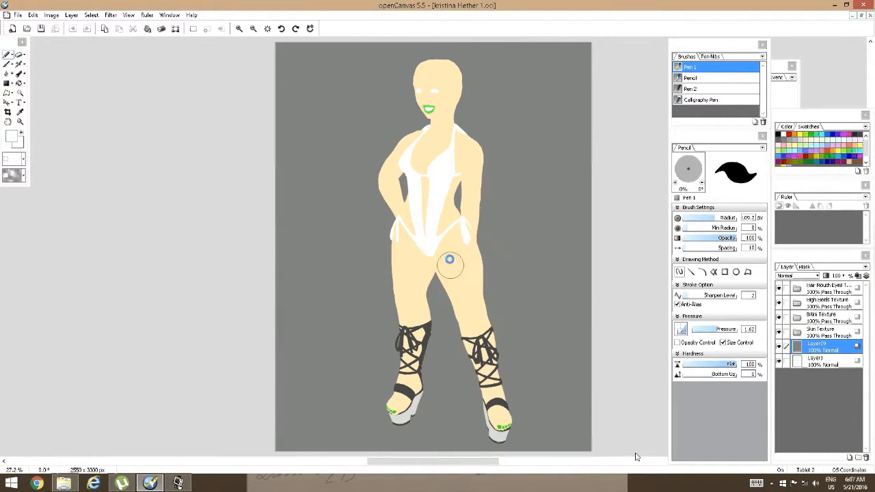
scroll(449, 257, down, 2)
scroll(444, 225, up, 3)
key(space)
scroll(443, 219, down, 2)
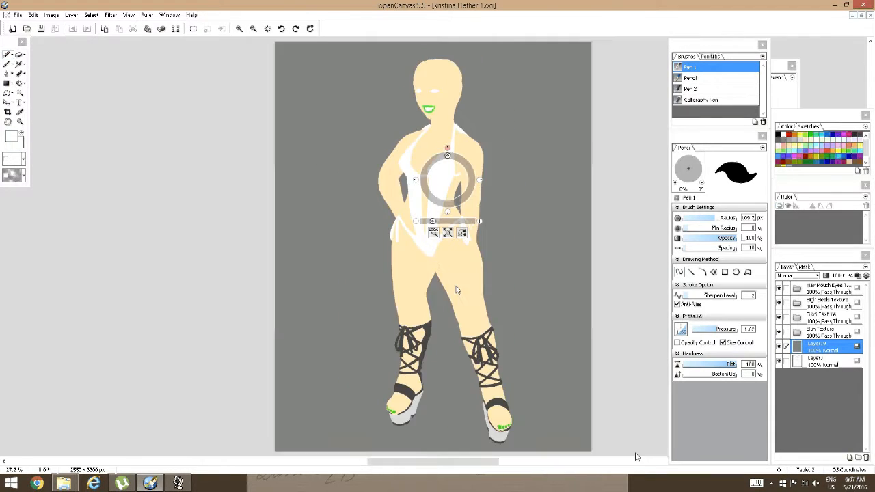
Expand the Skin Texture folder and set the Skin Color layer's blending mode to Multiply
scroll(440, 216, up, 4)
drag(388, 206, 381, 141)
click(797, 333)
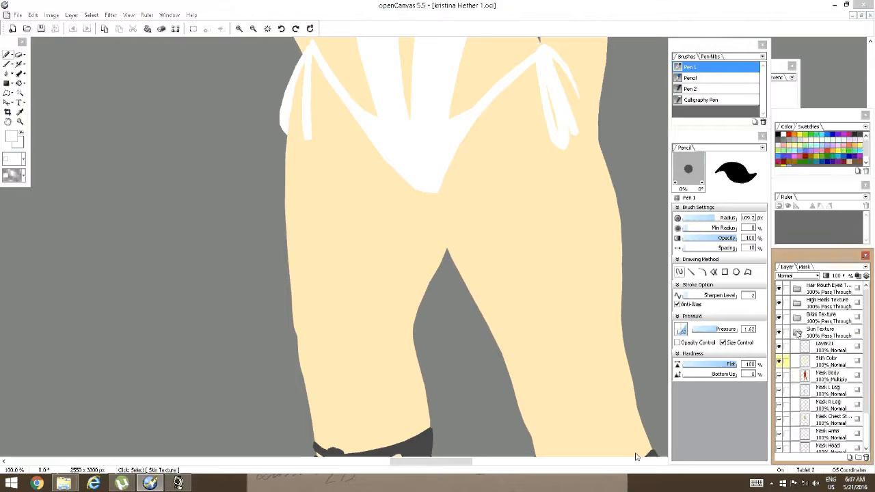
click(824, 361)
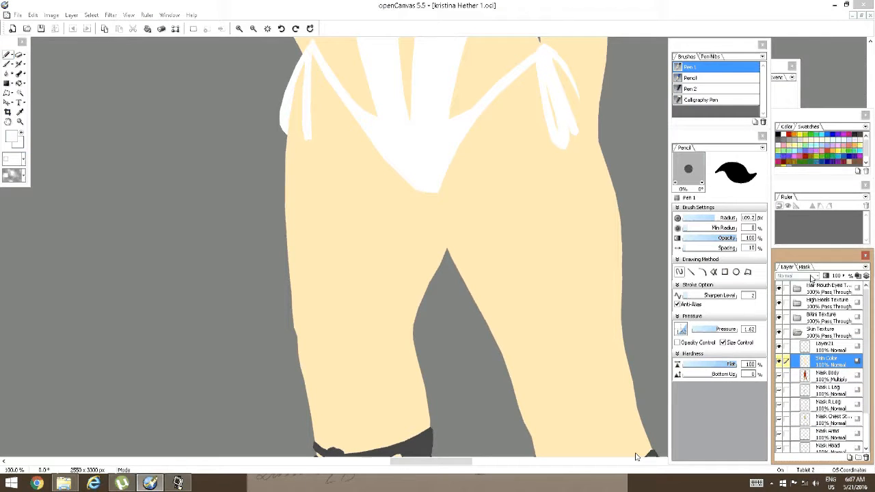
click(793, 275)
click(801, 106)
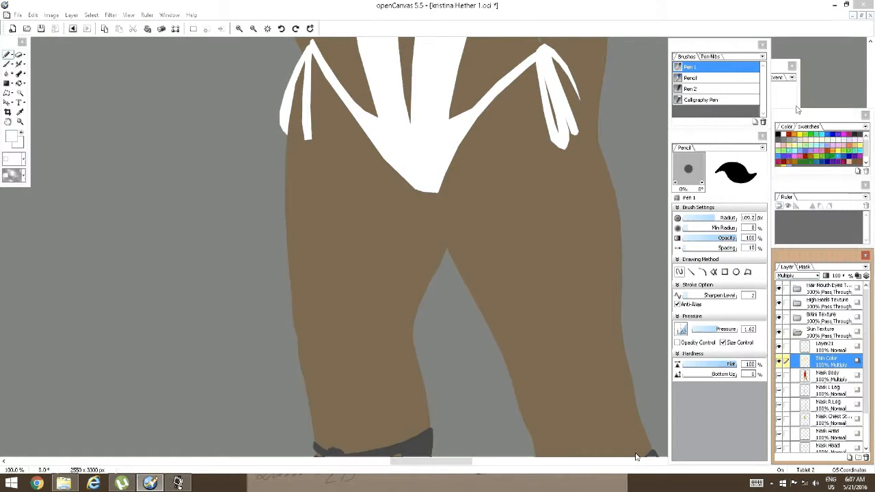
Hide the grey background layer, Layer19, and set its blending mode to Multiply
scroll(822, 417, down, 1)
scroll(822, 417, down, 1)
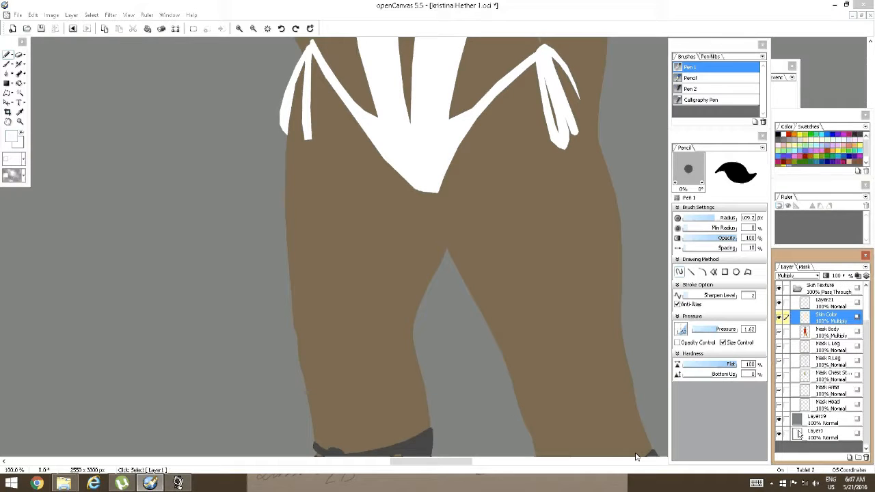
click(800, 435)
click(801, 419)
click(813, 274)
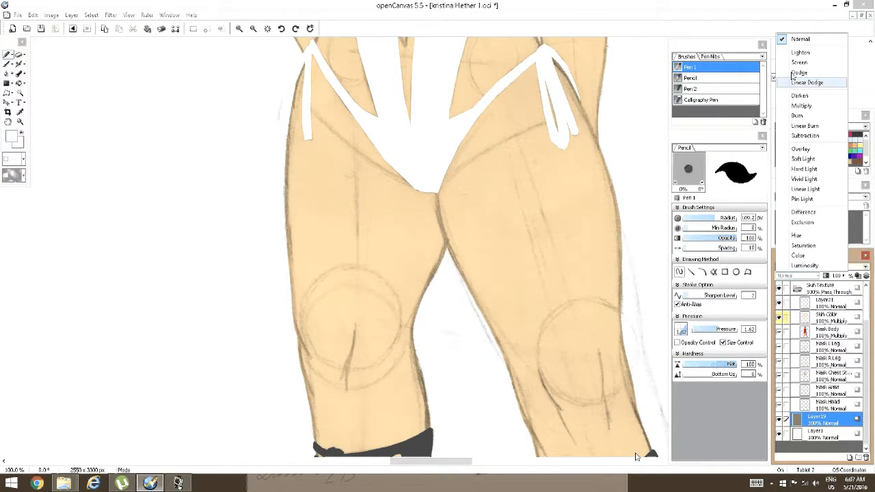
click(801, 105)
click(778, 420)
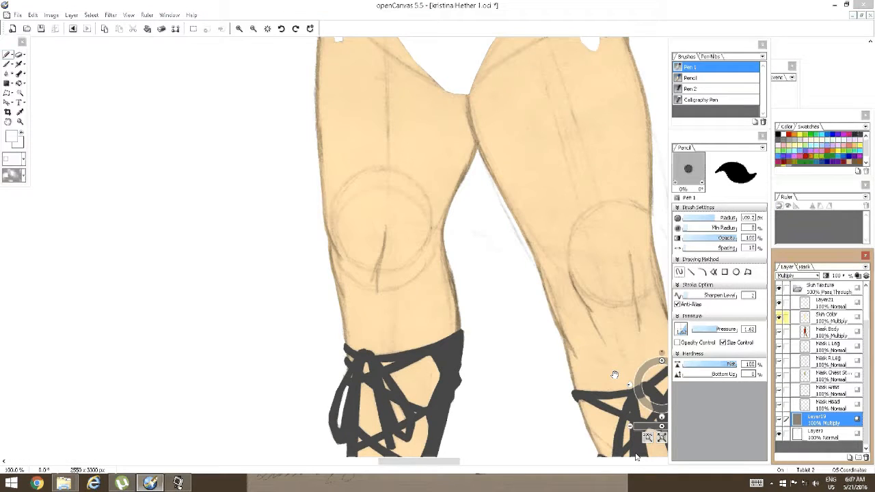
Lower the opacity of the pencil sketch layer, Layer1, to 25%
drag(615, 374, 530, 217)
click(814, 432)
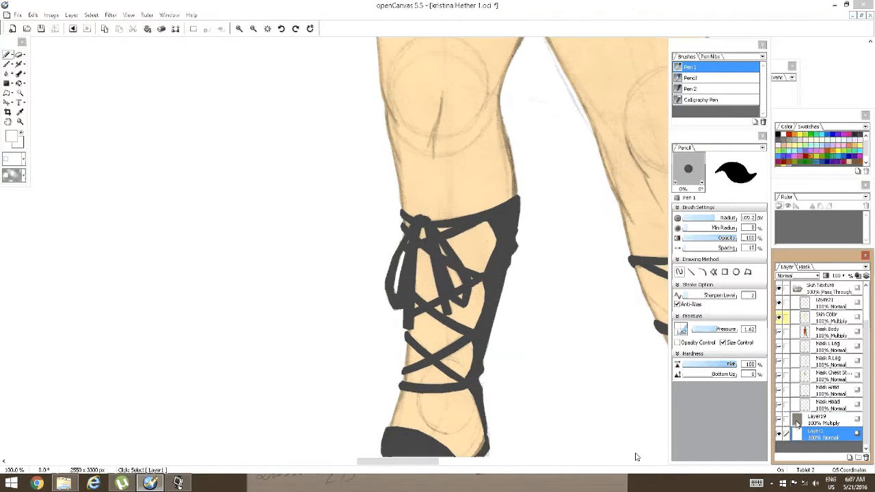
click(837, 275)
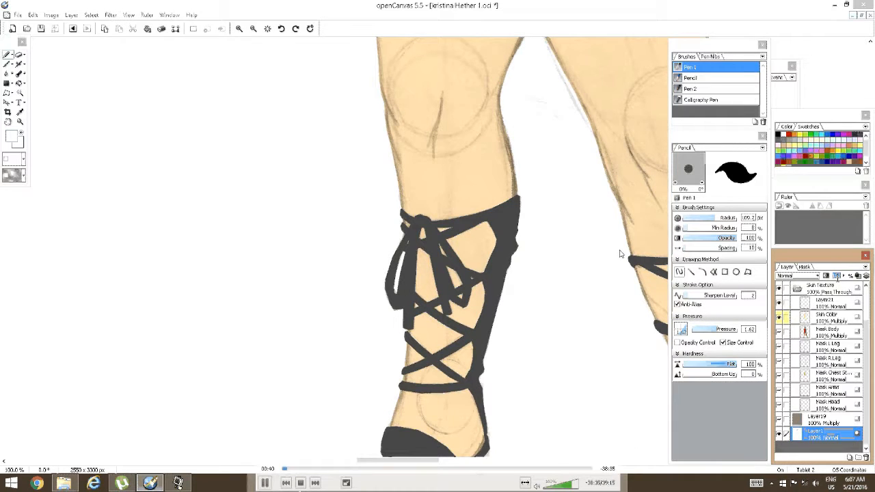
text(25)
key(space)
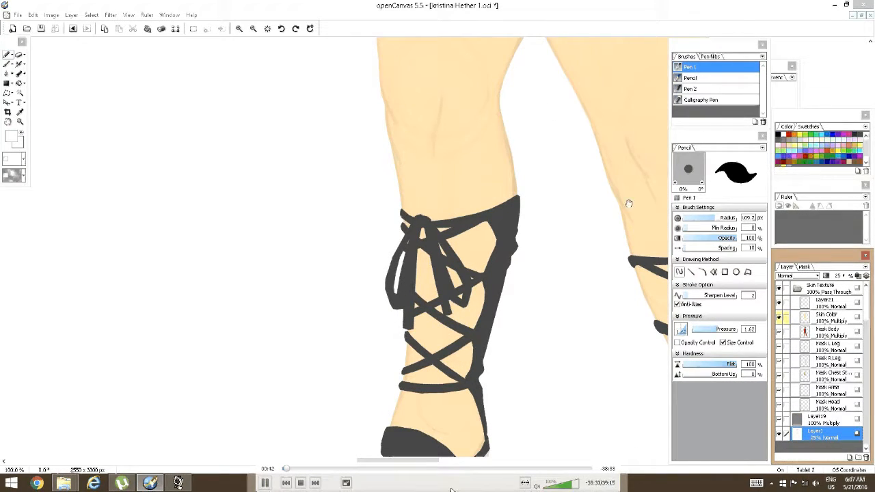
drag(549, 181, 552, 218)
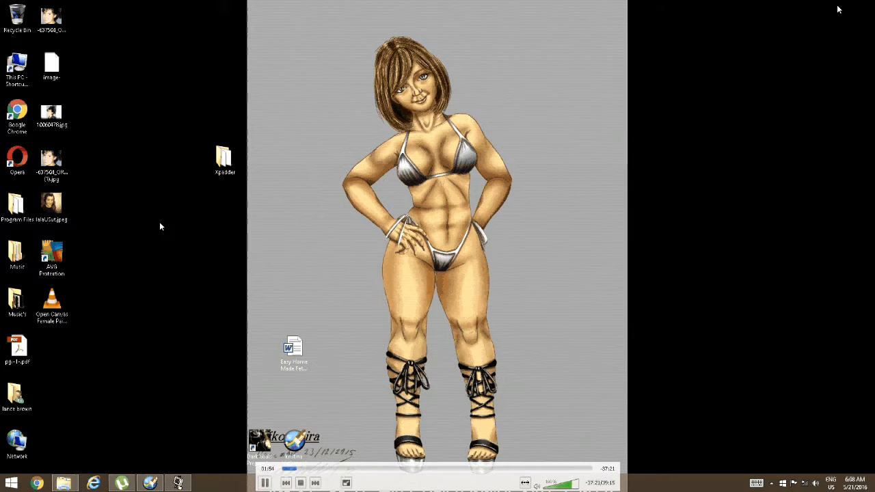
click(346, 484)
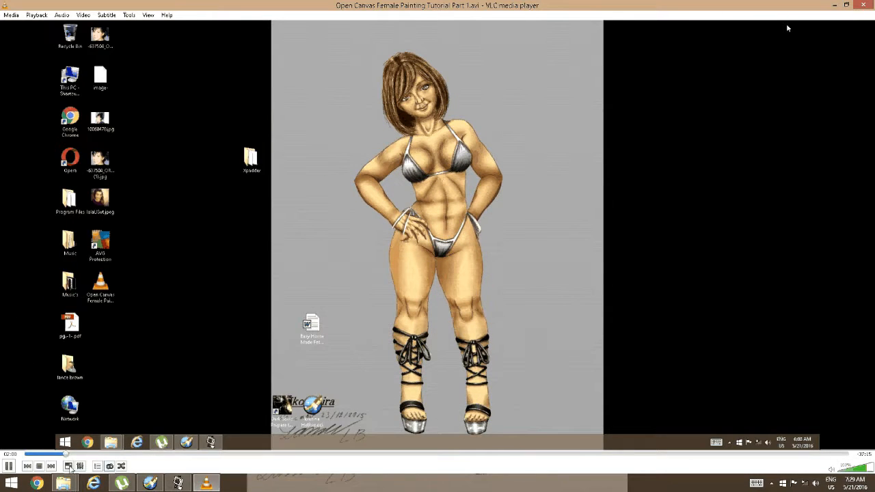
click(68, 466)
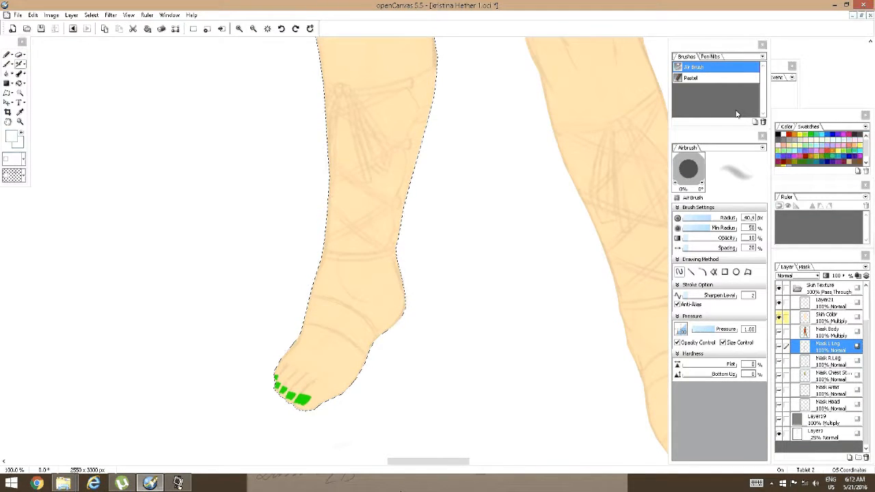
Make the Skin Color layer active and enlarge the airbrush radius to about 100 px
drag(417, 221, 406, 363)
drag(418, 161, 438, 381)
drag(428, 289, 379, 268)
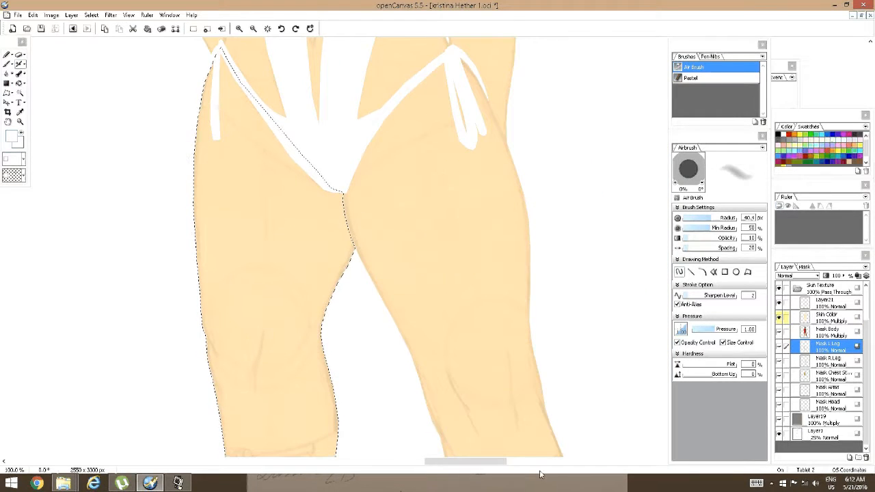
click(828, 318)
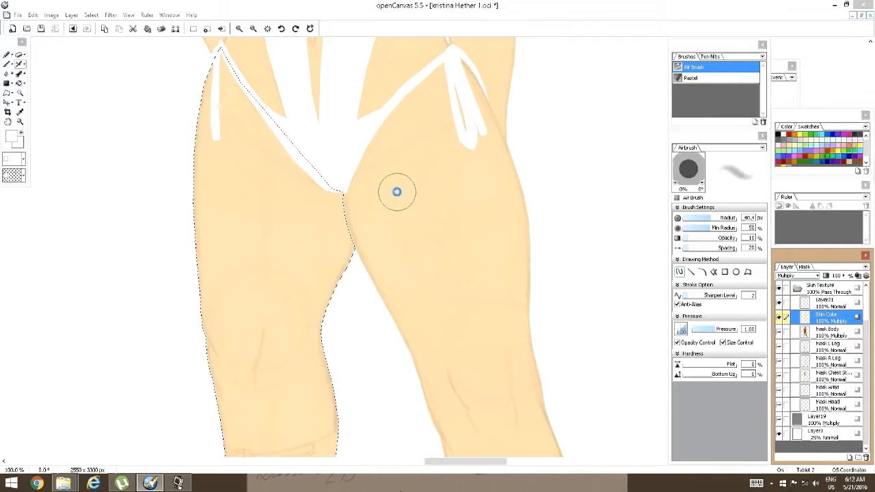
key(])
key(])
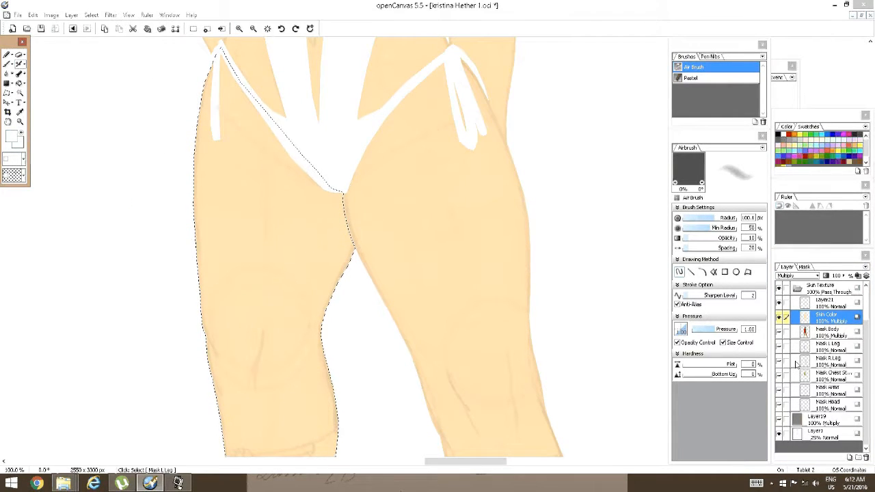
Hide the pencil sketch layer and sample the skin tone from the thigh as the painting colour
click(779, 432)
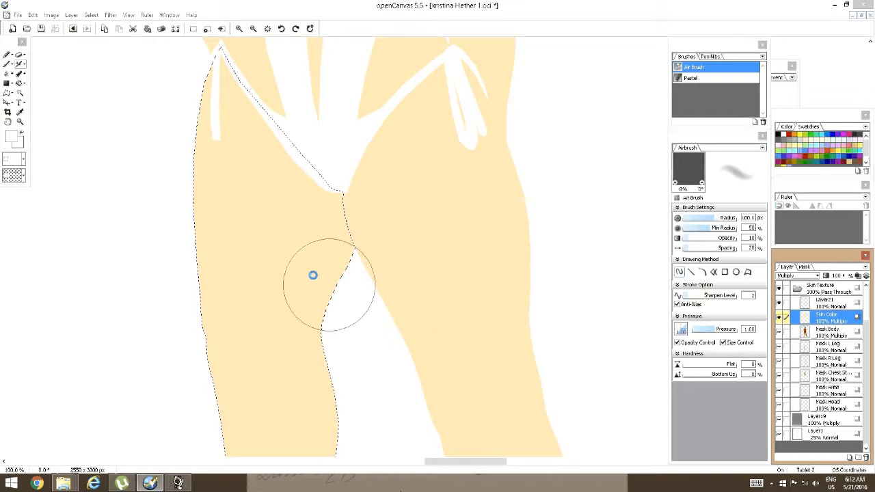
alt+click(270, 228)
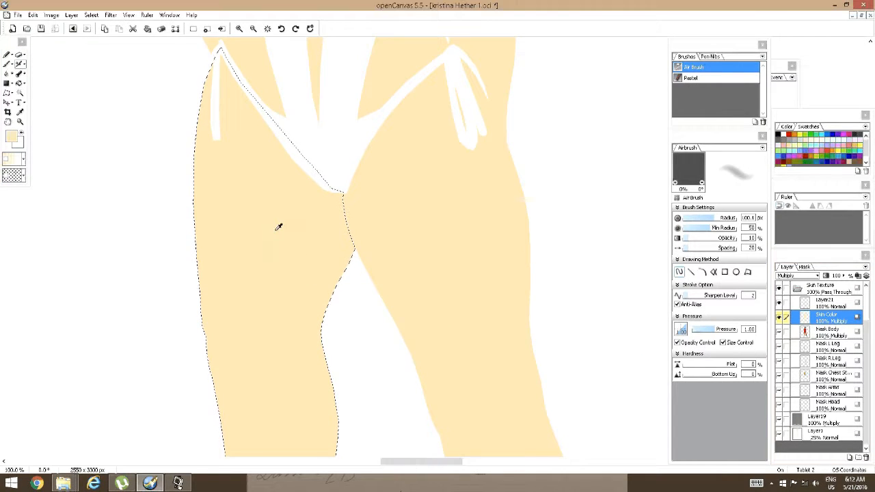
scroll(613, 356, left, 5)
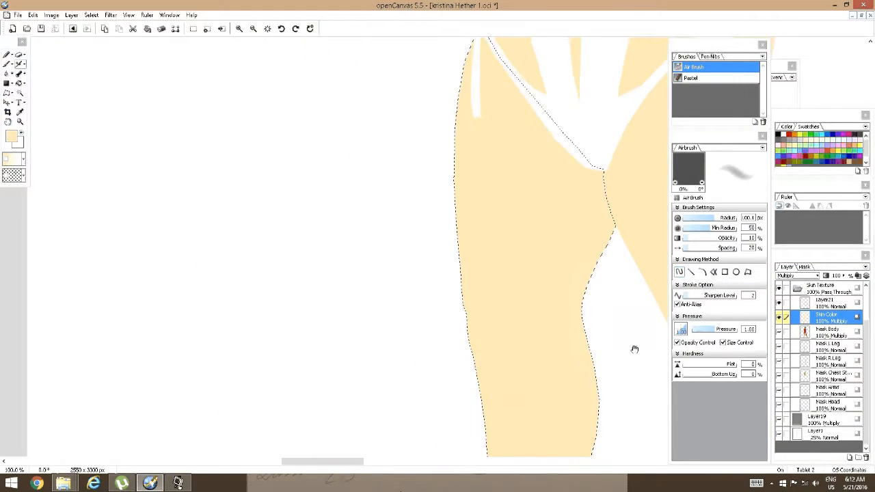
Add a new layer directly above the Mask Body layer and save the drawing
click(829, 331)
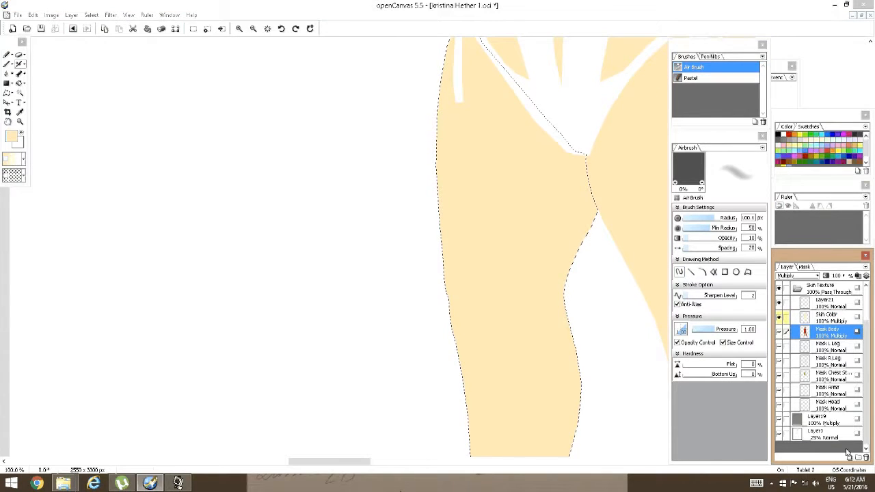
click(851, 458)
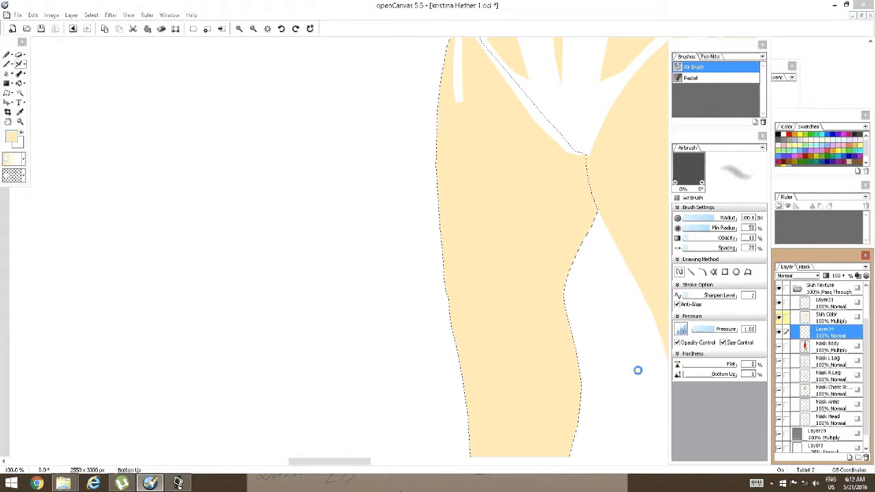
scroll(416, 214, left, 4)
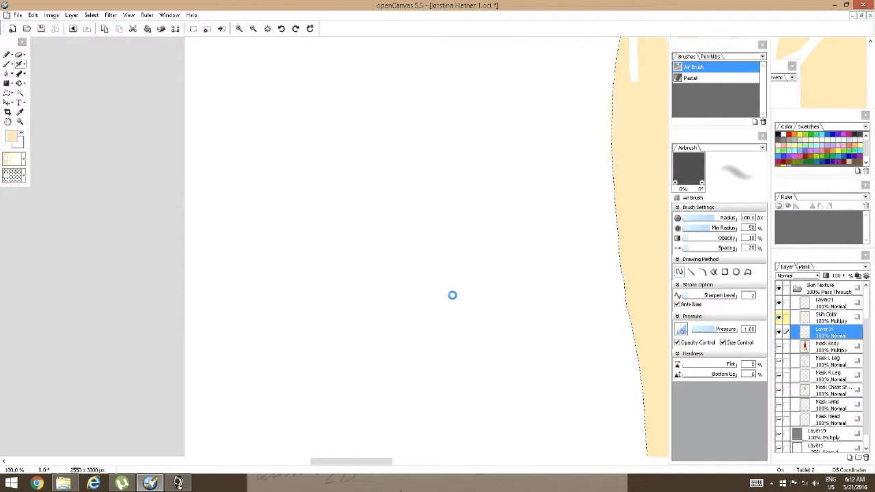
key(ctrl+s)
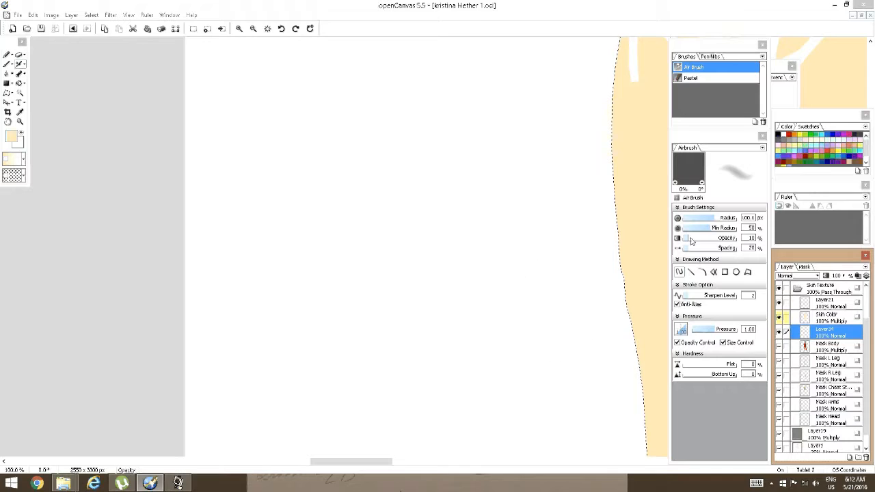
Raise the airbrush opacity to 100% and dab the skin tone on the blank canvas beside the figure
drag(688, 238, 738, 240)
click(285, 204)
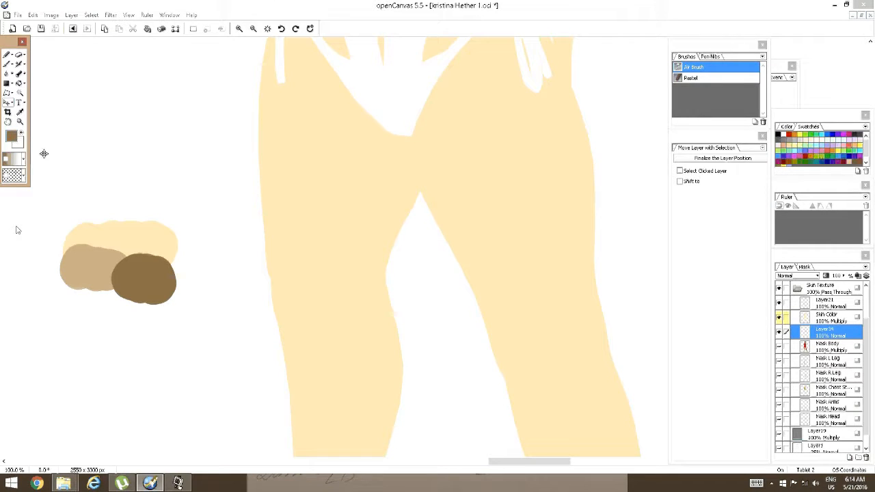
Choose a dark brown, about #3B2407, for the airbrush and paint a swatch of it below the other skin shades
click(18, 73)
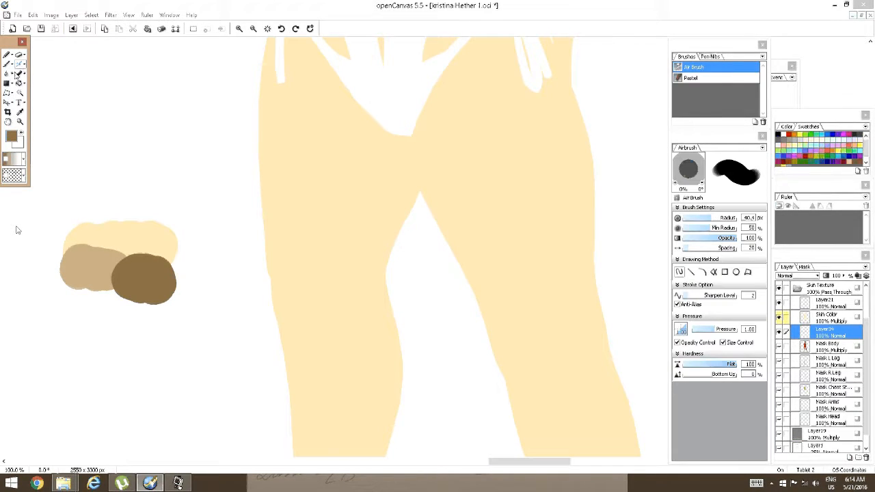
click(12, 136)
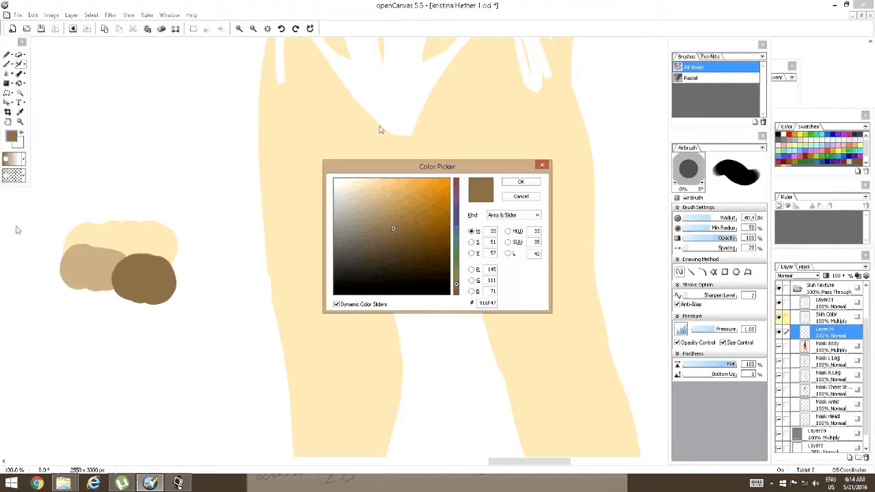
drag(404, 194, 429, 264)
click(436, 270)
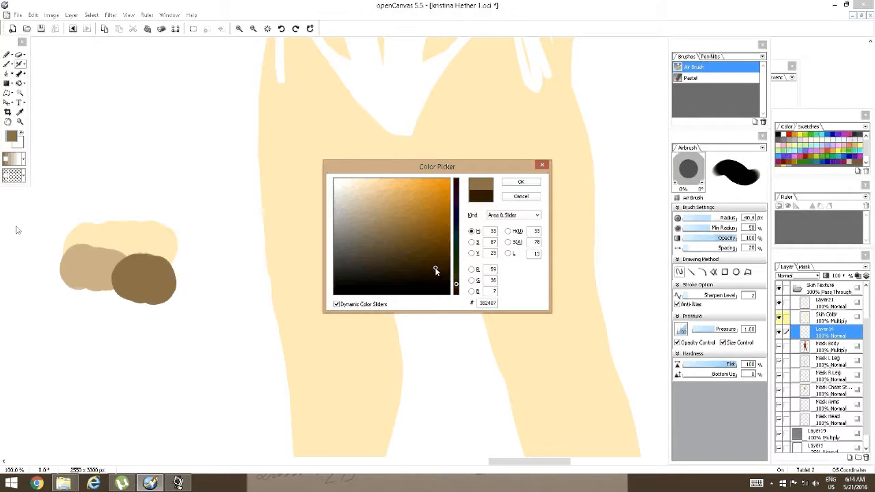
click(521, 182)
drag(110, 304, 136, 312)
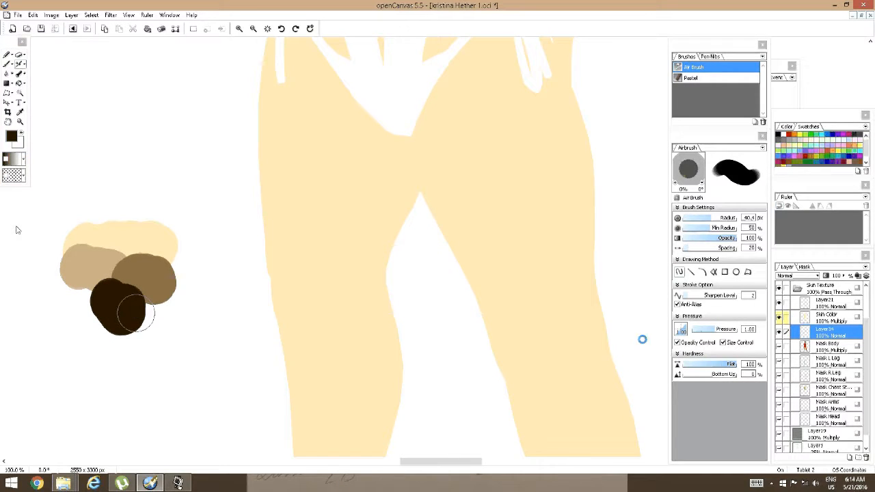
Show the pencil sketch layer, Layer1, again as a guide for the thighs and knees
key(space)
drag(387, 305, 453, 286)
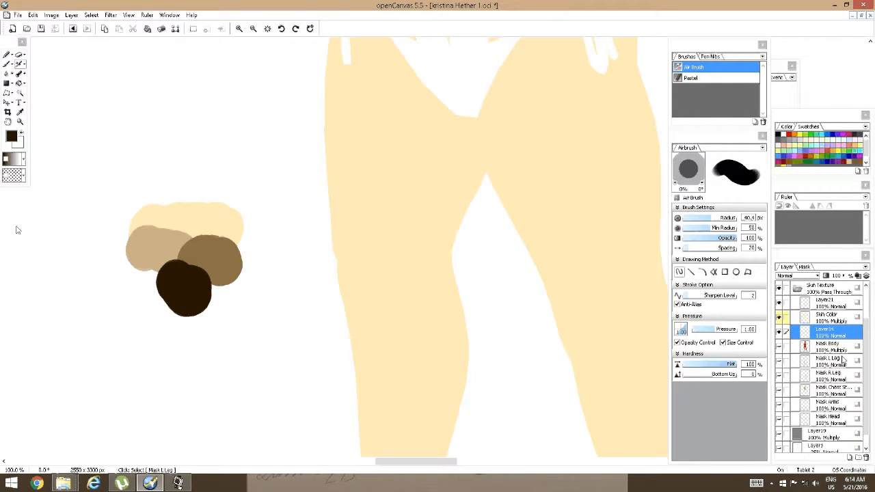
drag(867, 342, 866, 354)
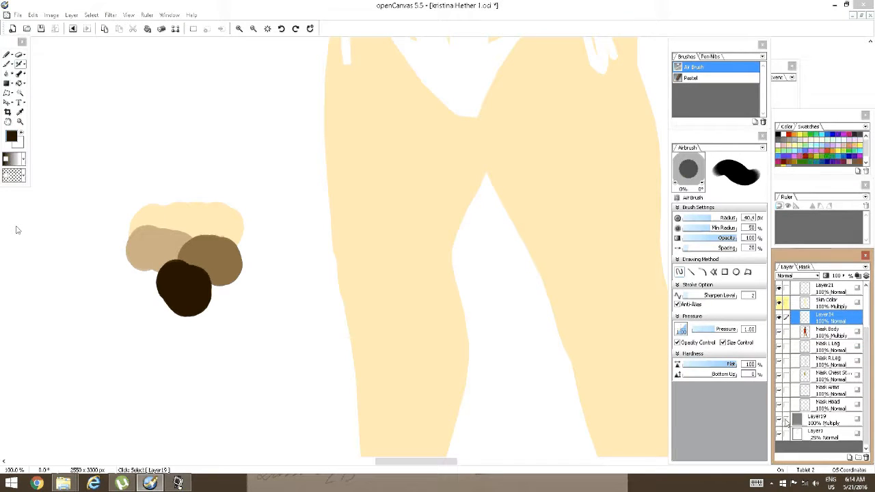
click(779, 434)
key(space)
drag(521, 205, 461, 253)
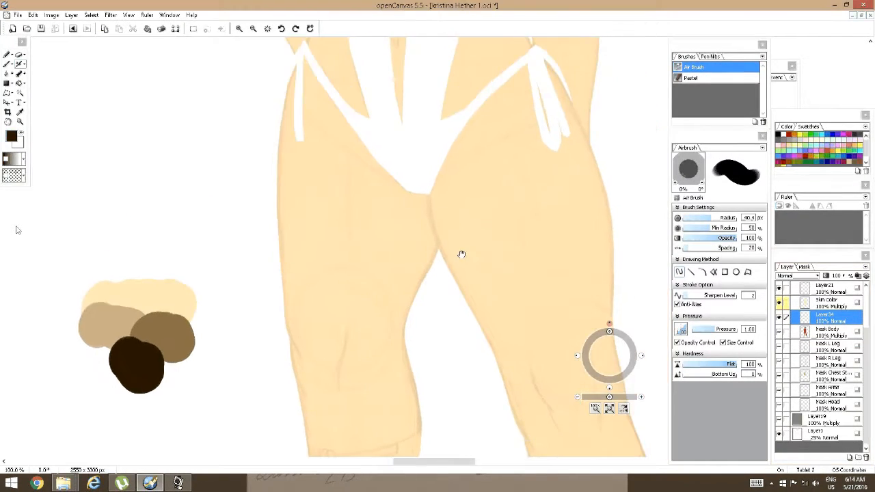
key(space)
drag(523, 321, 516, 289)
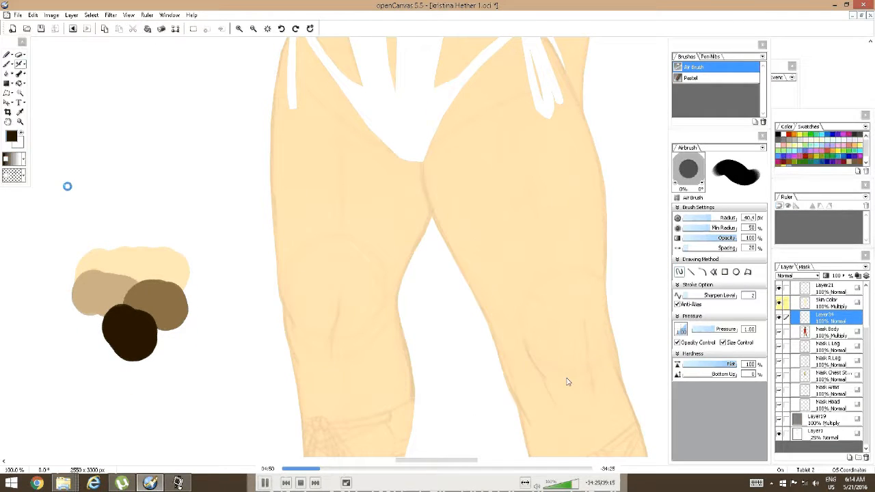
Pick the medium brown swatch and lower the airbrush's flat hardness to 0%
alt+click(170, 297)
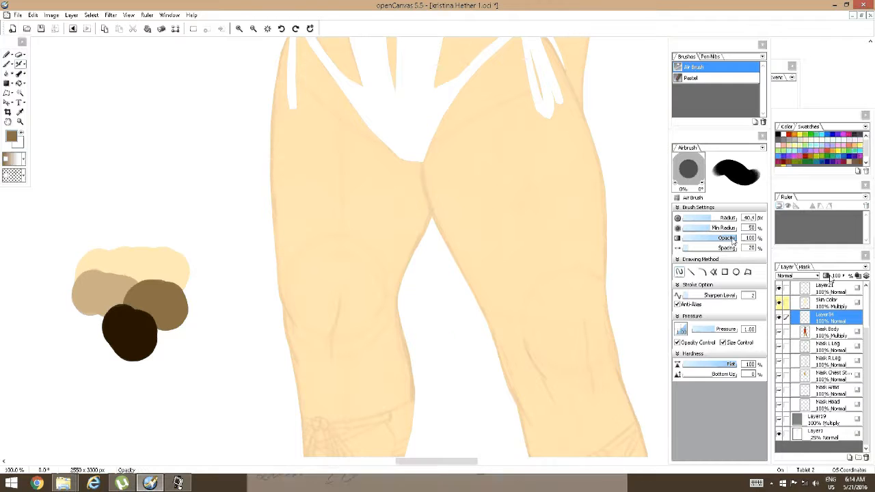
drag(728, 364, 673, 364)
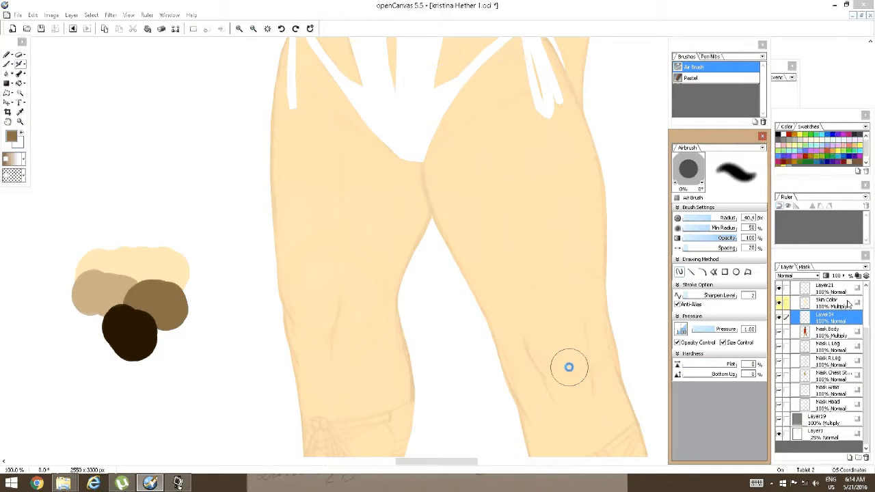
key(space)
drag(408, 182, 372, 226)
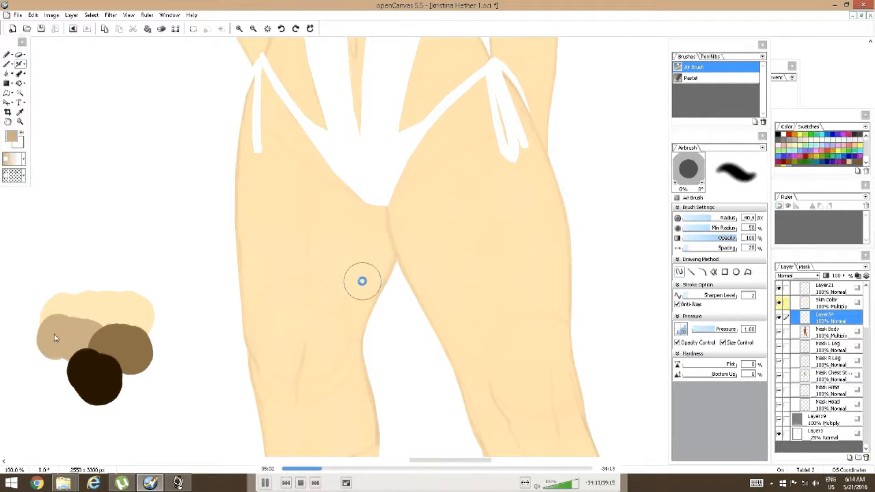
Enlarge the airbrush radius to 69.8 px for broad shading on the thighs
key(])
key(])
key(])
key(])
key(])
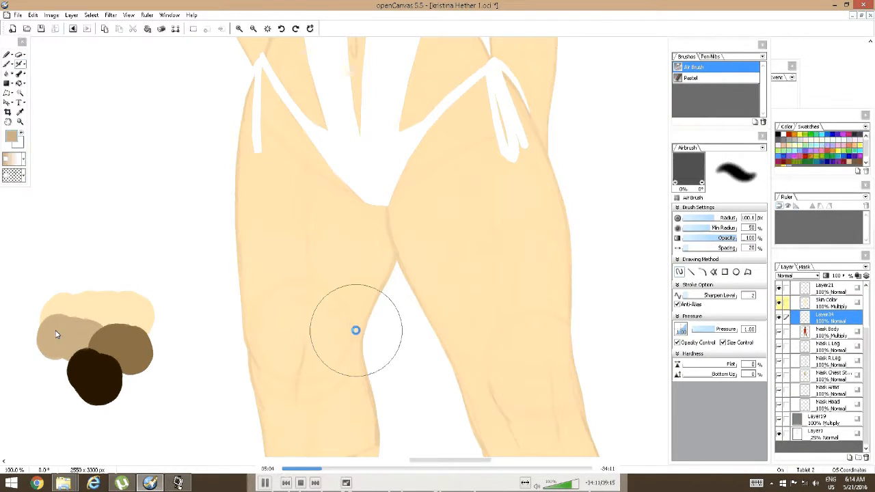
key([)
Select the leg shape from the Mask L Leg layer with the Magic Wand, and ready the airbrush on the Skin Color layer
click(805, 347)
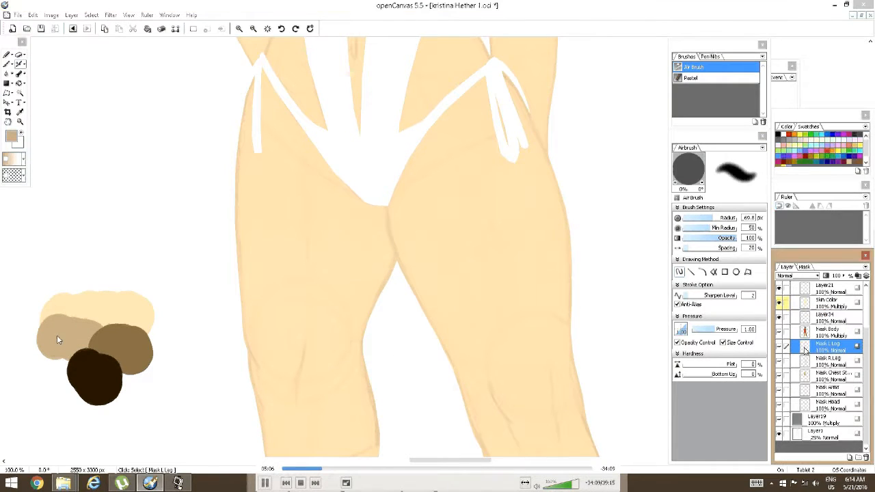
right_click(805, 348)
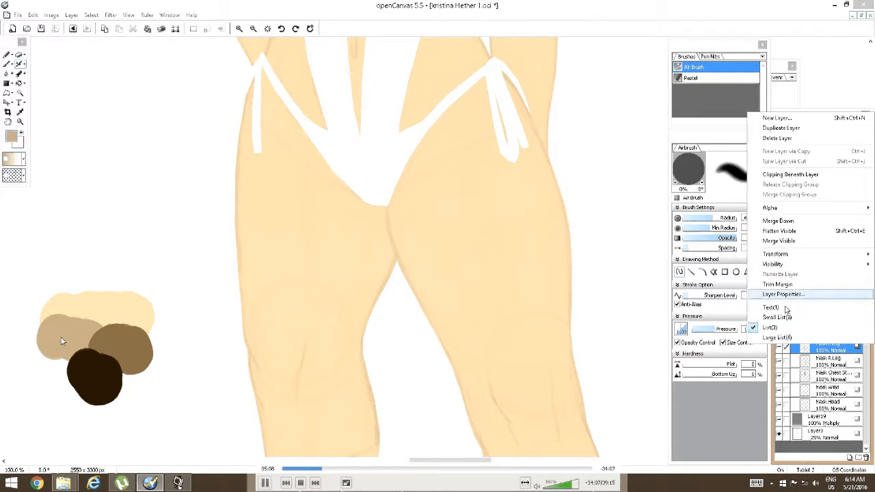
click(805, 349)
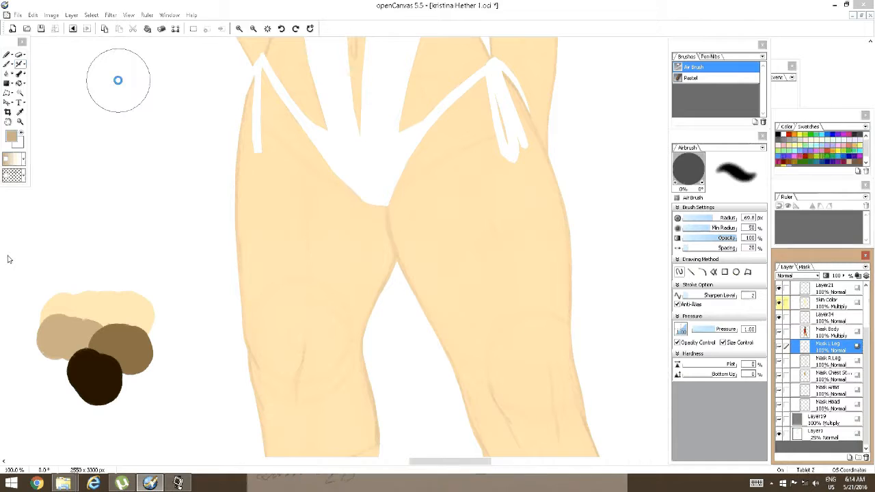
key(w)
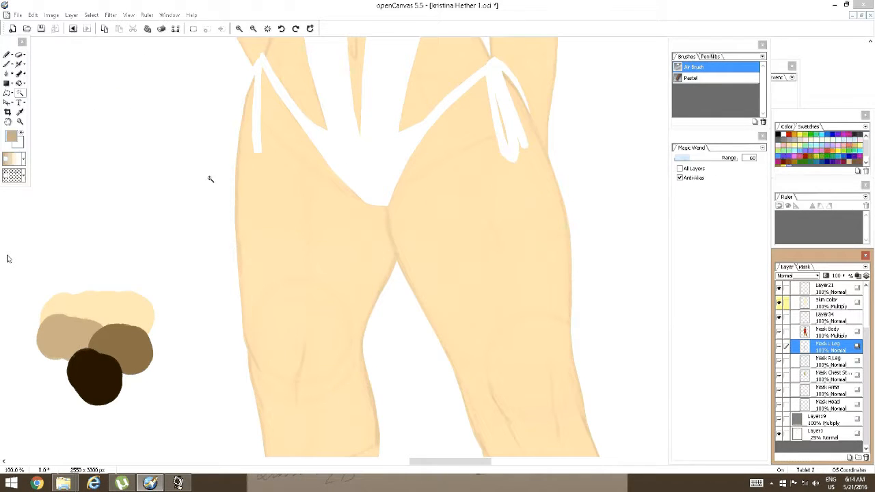
click(311, 239)
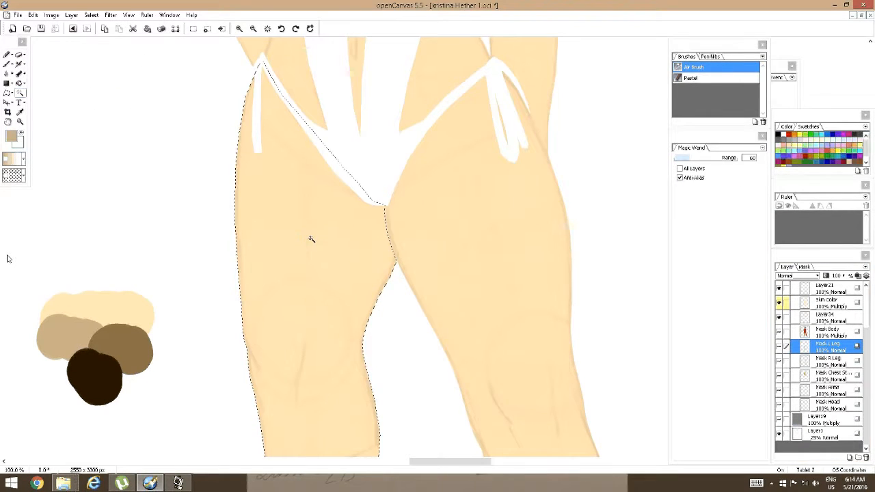
click(814, 319)
click(826, 308)
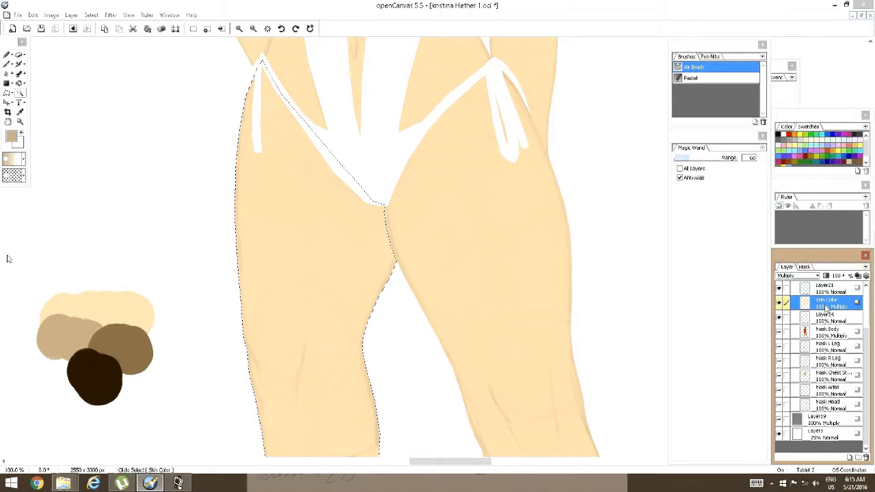
click(20, 64)
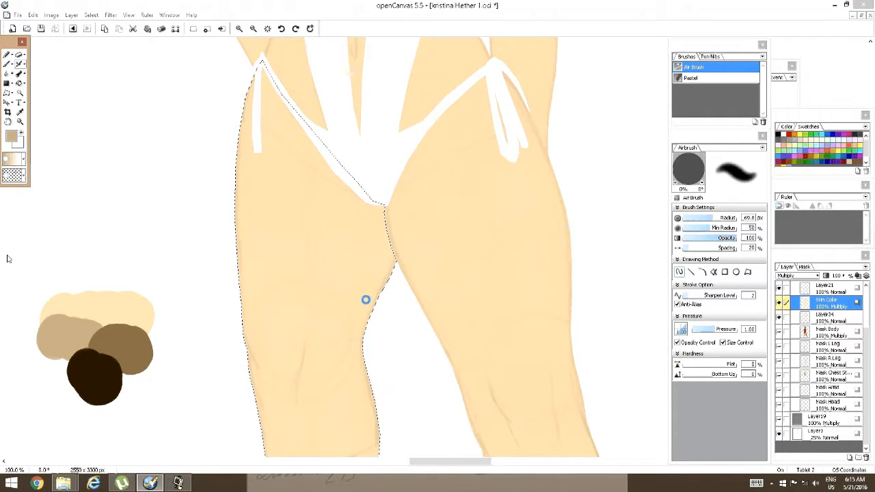
drag(365, 326, 361, 236)
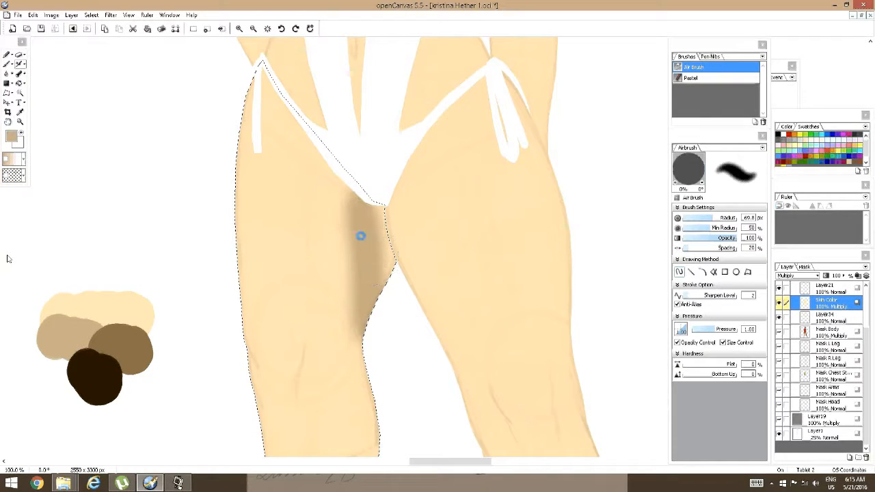
drag(377, 349, 375, 170)
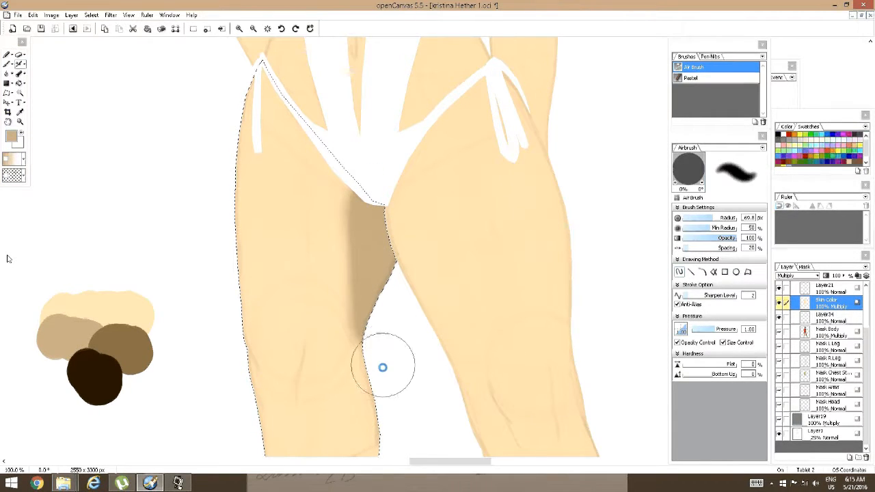
key(ctrl+z)
key(ctrl+z)
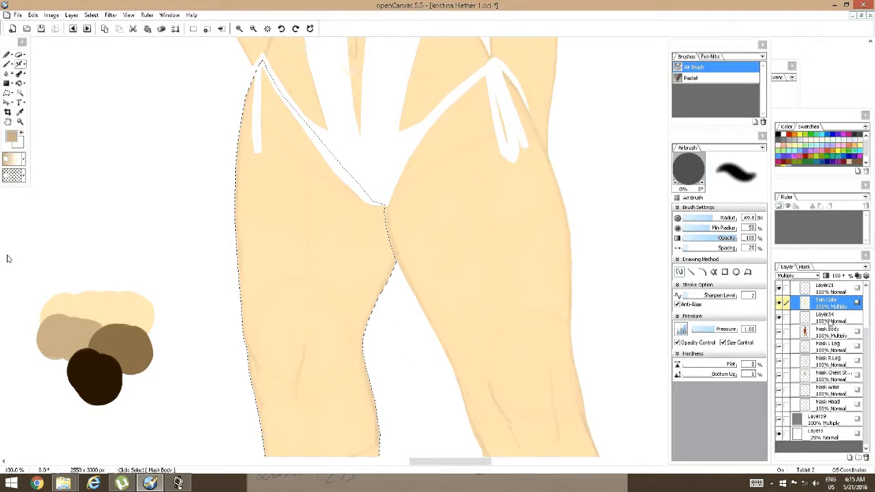
Duplicate the Skin Color layer and hide the lower copy as a backup
click(818, 276)
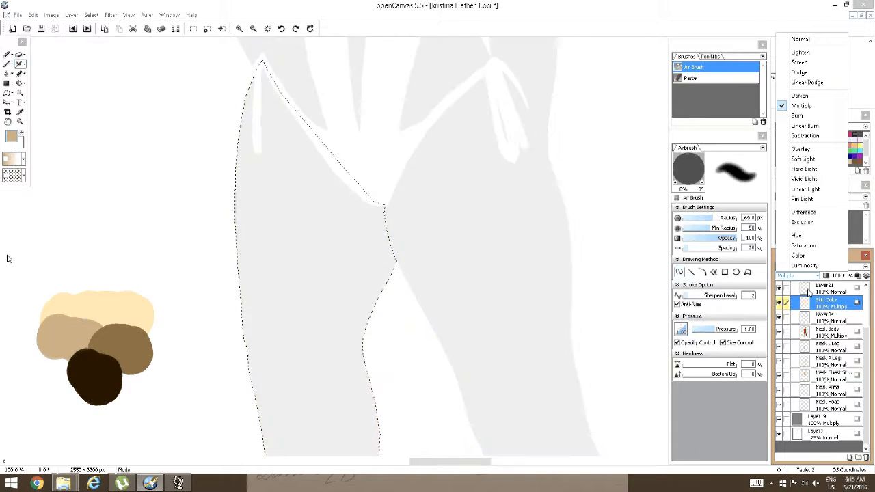
click(809, 290)
click(864, 274)
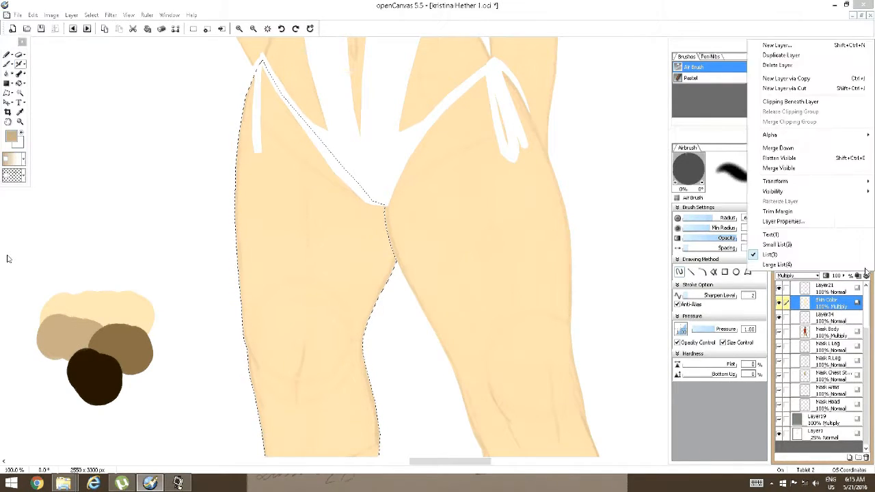
click(781, 55)
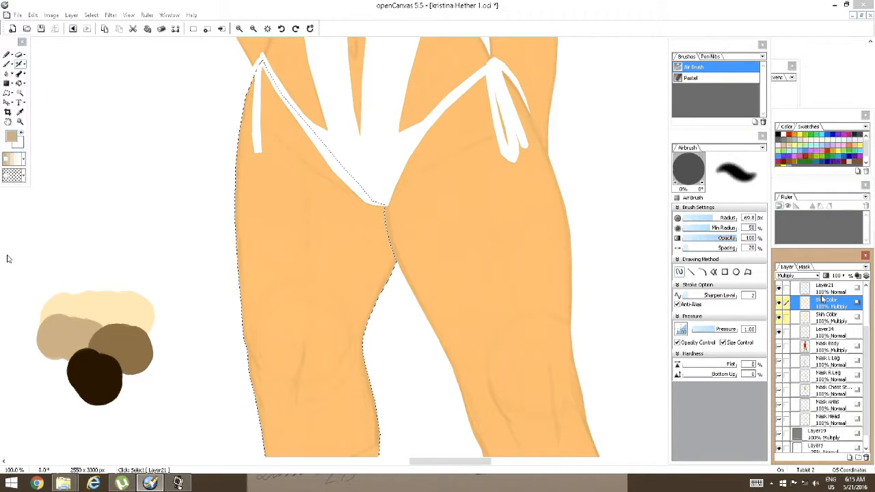
click(779, 317)
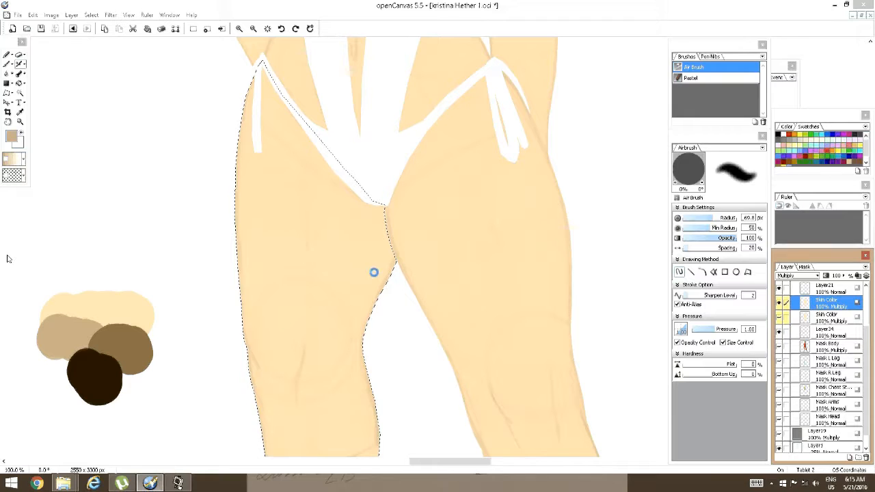
Airbrush tan shading along the inner thigh and knee of the selected leg, and soften its edge with a skin tone sampled from the leg
mouse_move(372, 330)
mouse_down()
mouse_move(385, 315)
mouse_move(381, 298)
mouse_move(381, 375)
mouse_move(330, 150)
mouse_move(355, 293)
mouse_move(392, 371)
mouse_up()
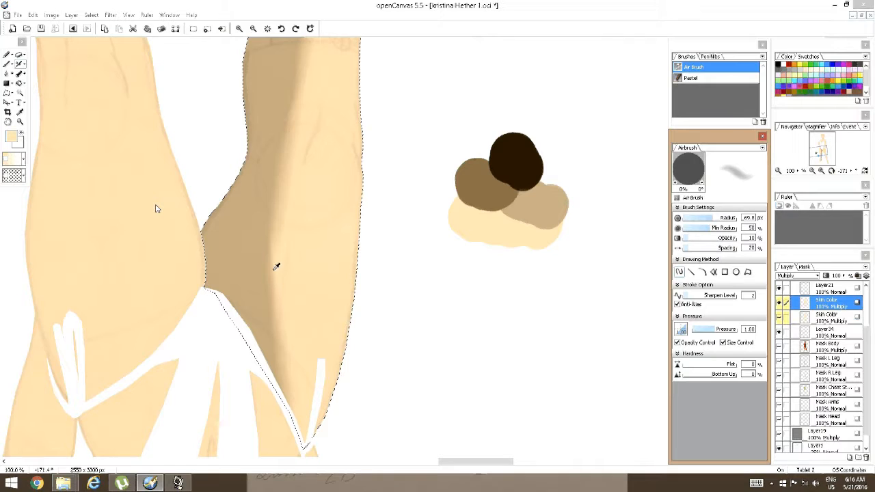
alt+click(278, 196)
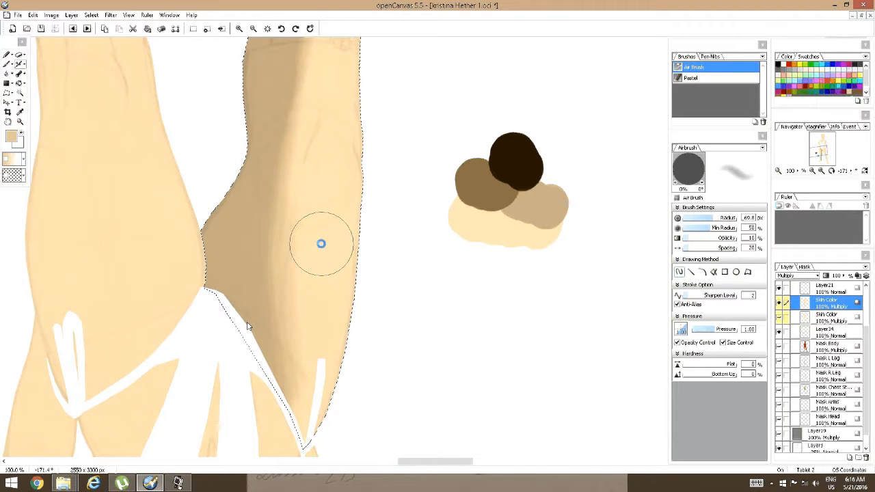
mouse_move(250, 328)
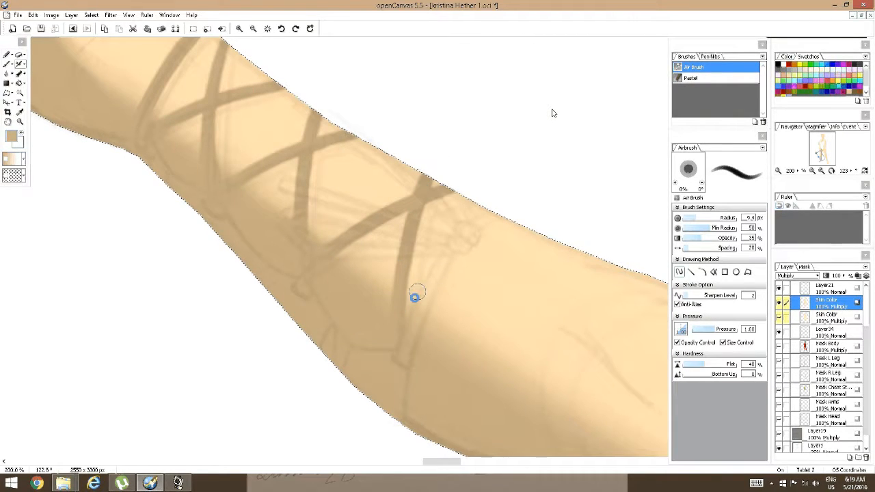
Airbrush tan shadows for the topmost shoe lace below the knee and the lace strand crossing beneath it
drag(444, 240, 402, 334)
mouse_move(456, 224)
mouse_down()
mouse_move(411, 304)
mouse_move(442, 245)
mouse_up()
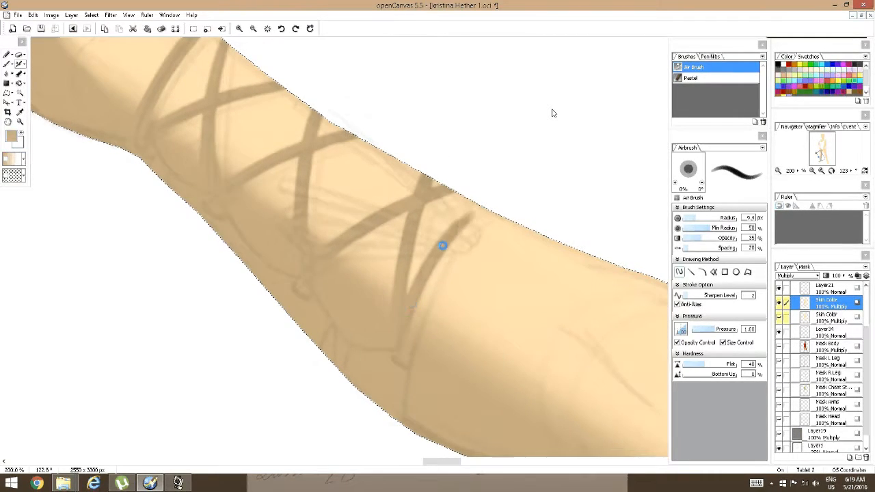
drag(472, 218, 490, 207)
right_click(445, 176)
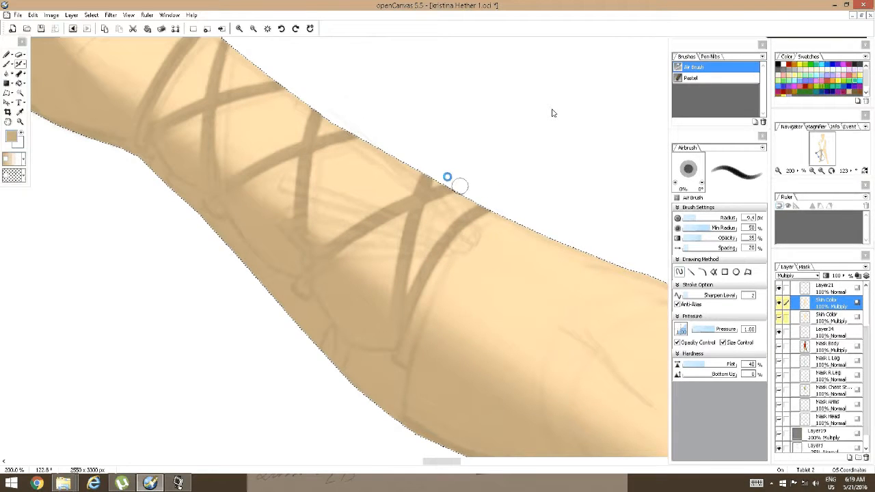
mouse_move(427, 194)
mouse_down()
mouse_move(450, 199)
mouse_move(460, 185)
mouse_move(471, 189)
mouse_move(465, 203)
mouse_move(438, 209)
mouse_move(425, 241)
mouse_move(496, 160)
mouse_move(470, 222)
mouse_up()
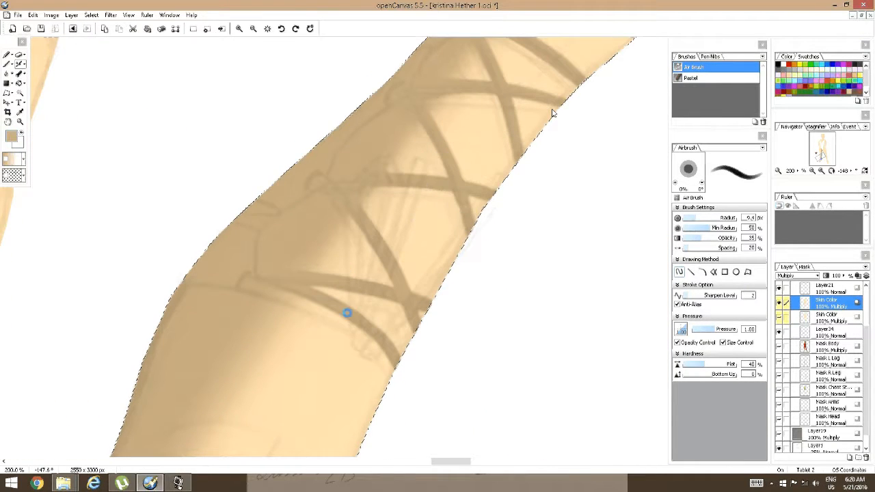
mouse_move(346, 312)
mouse_down()
mouse_move(345, 238)
mouse_move(344, 277)
mouse_up()
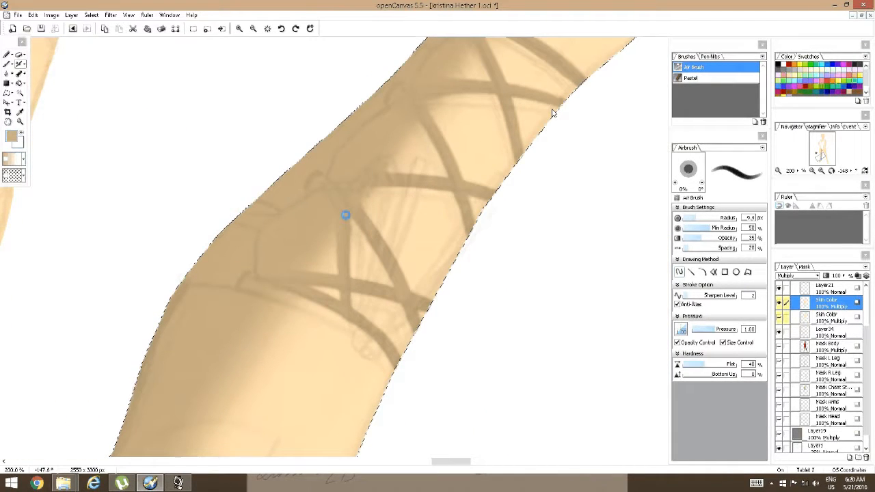
Airbrush the shadow of one hanging bow strand down the shin, from the top lace to the next lace crossing
key(space)
drag(414, 141, 401, 140)
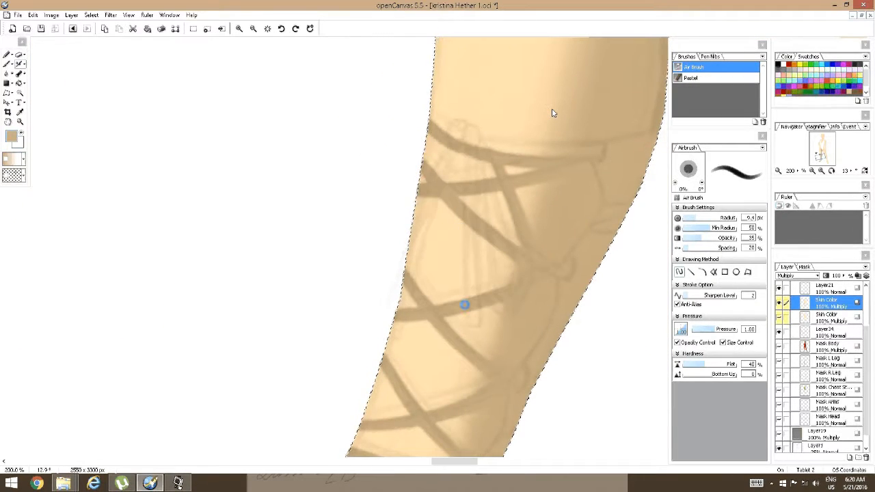
drag(464, 316, 461, 227)
drag(461, 282, 463, 156)
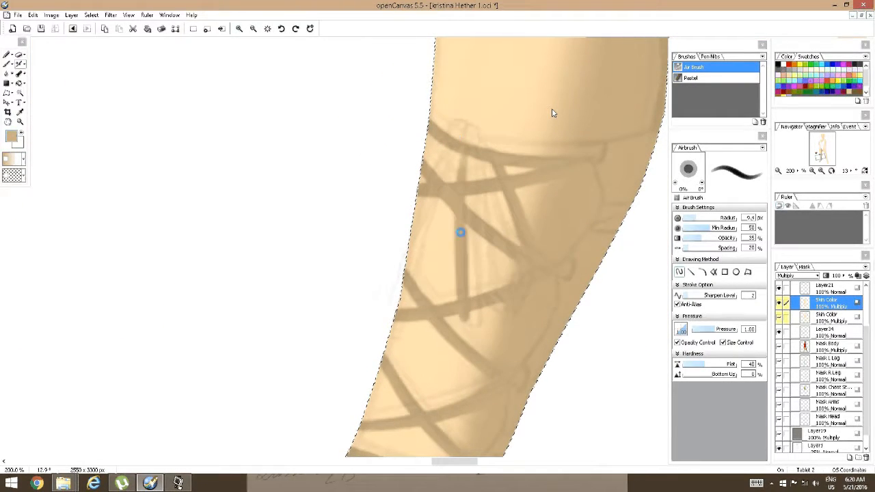
drag(463, 255, 469, 150)
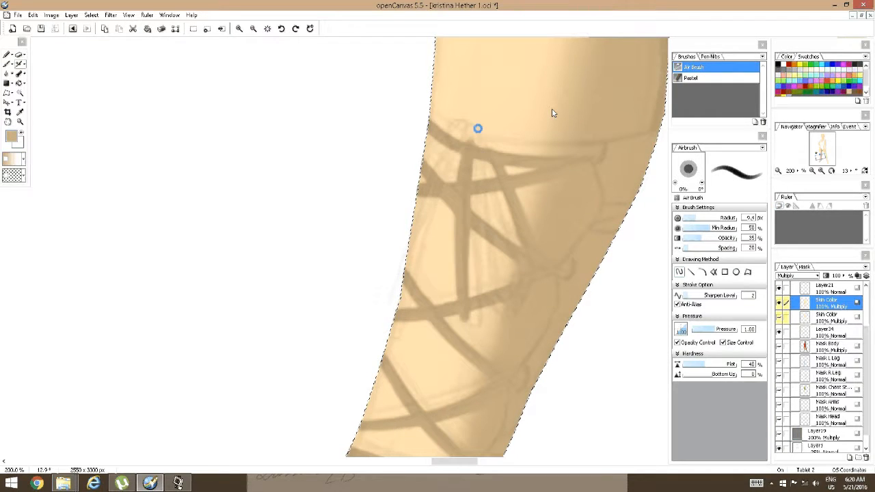
Airbrush the shadows of the remaining bow loops and hanging strands that fan out from the knot on the shin
right_click(475, 106)
drag(482, 85, 483, 81)
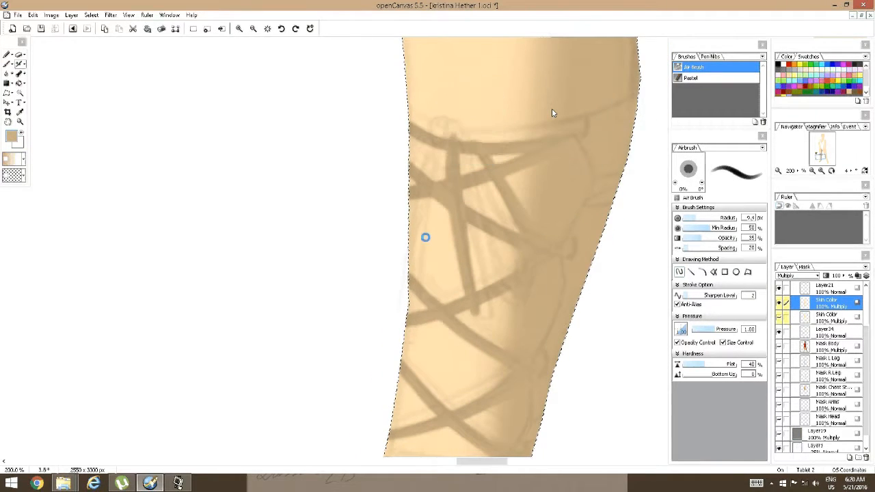
mouse_move(419, 323)
mouse_down()
mouse_move(418, 296)
mouse_move(418, 340)
mouse_move(438, 148)
mouse_move(433, 209)
mouse_move(450, 131)
mouse_move(412, 315)
mouse_up()
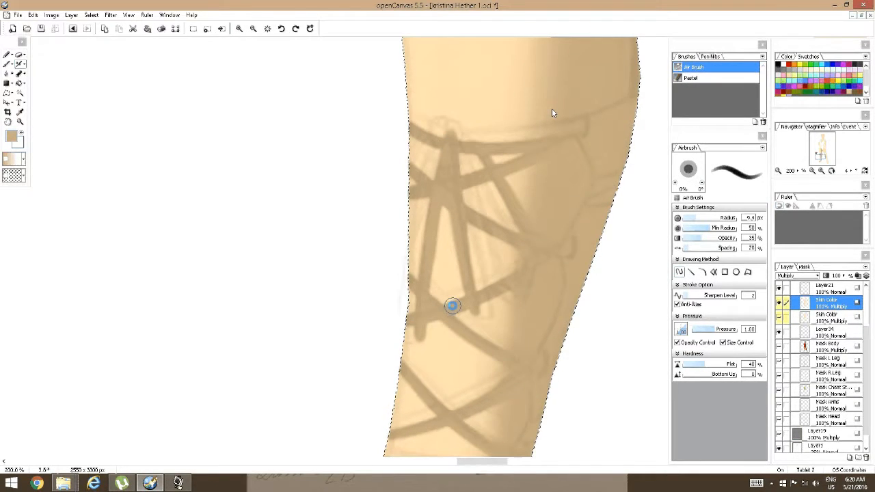
right_click(482, 231)
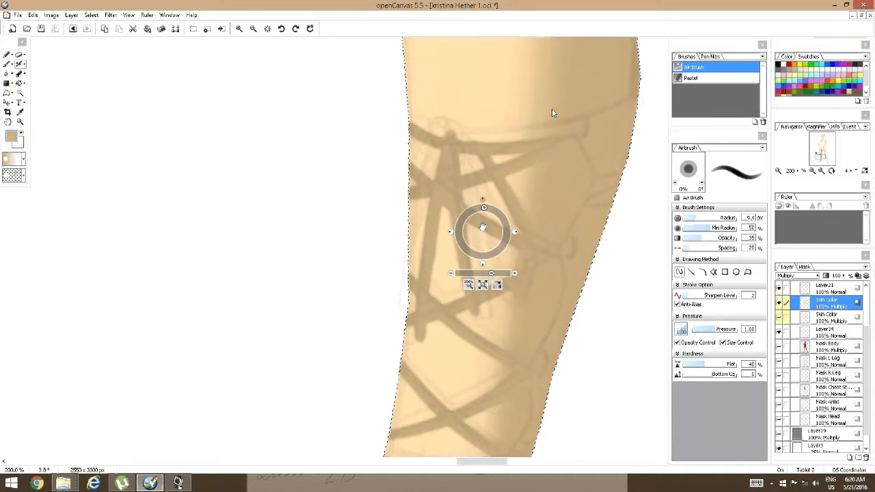
mouse_move(488, 228)
mouse_down()
mouse_move(480, 317)
mouse_move(523, 216)
mouse_up()
drag(447, 335, 445, 302)
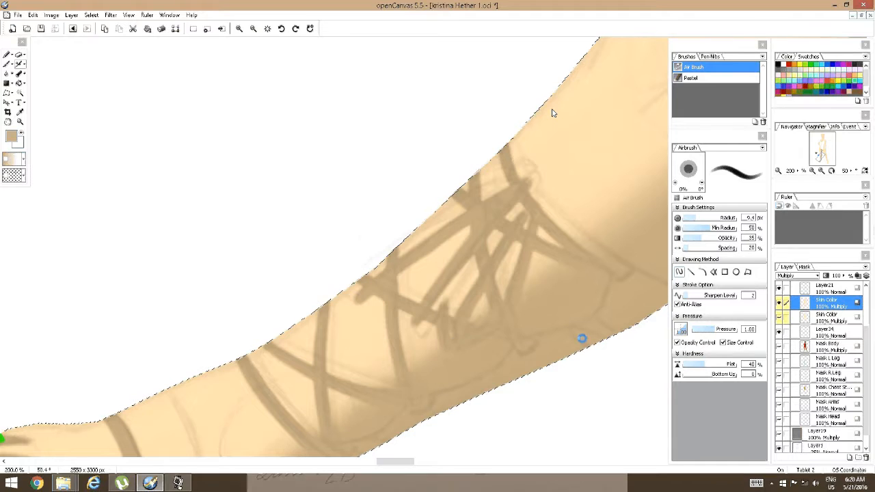
Show the High Heels Texture layer group over the lace shadows around the bow
right_click(568, 340)
mouse_move(578, 381)
mouse_down()
mouse_move(561, 382)
mouse_move(587, 371)
mouse_move(564, 383)
mouse_move(579, 381)
mouse_up()
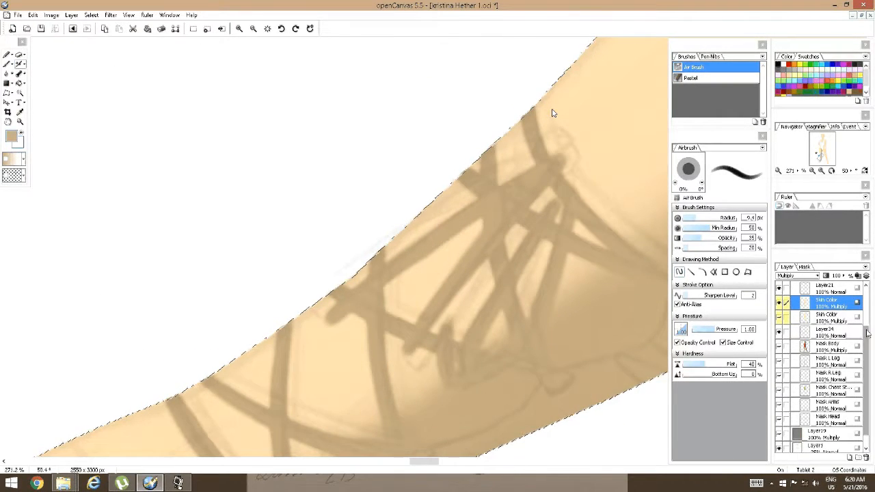
scroll(840, 296, up, 2)
click(783, 308)
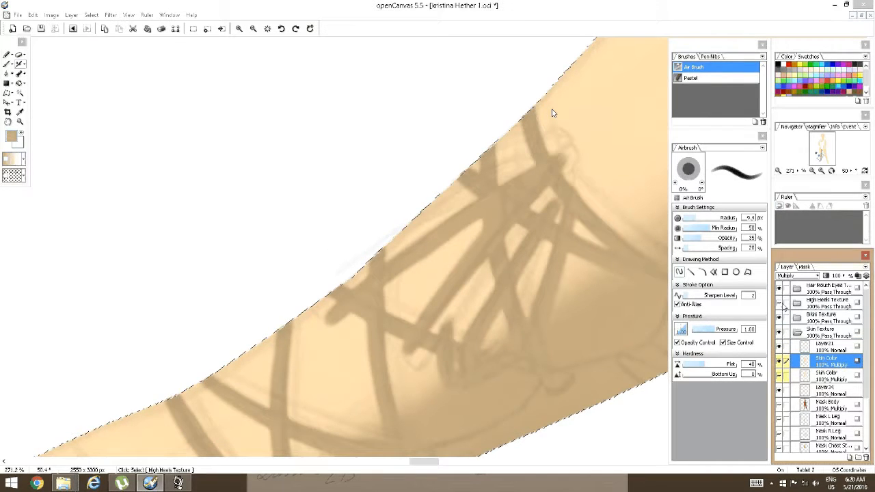
click(779, 305)
key(space)
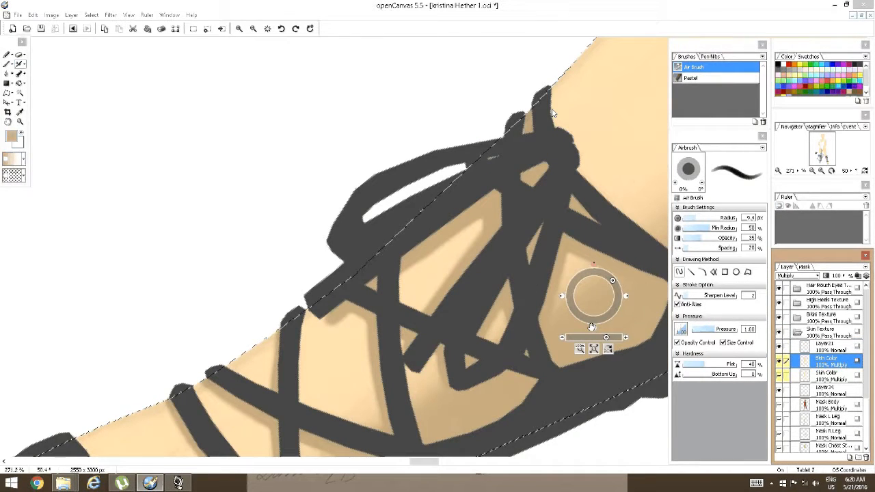
Examine the cast shadows of the shoe laces and bow across the lower leg from several angles and magnifications
drag(605, 337, 590, 336)
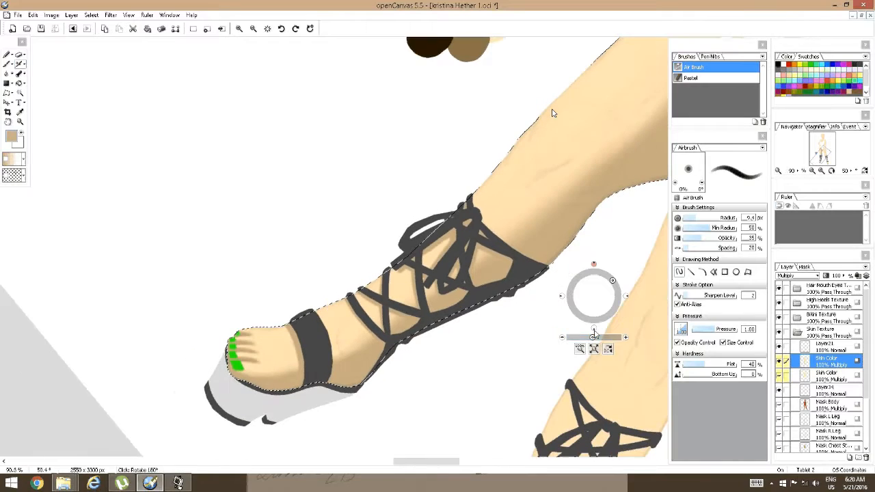
key(space)
drag(583, 378, 598, 378)
drag(328, 256, 338, 317)
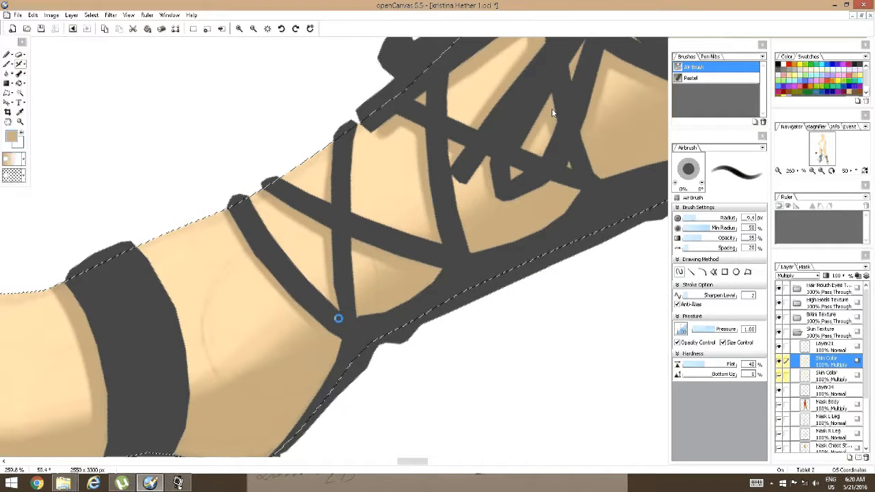
key(space)
drag(327, 205, 320, 190)
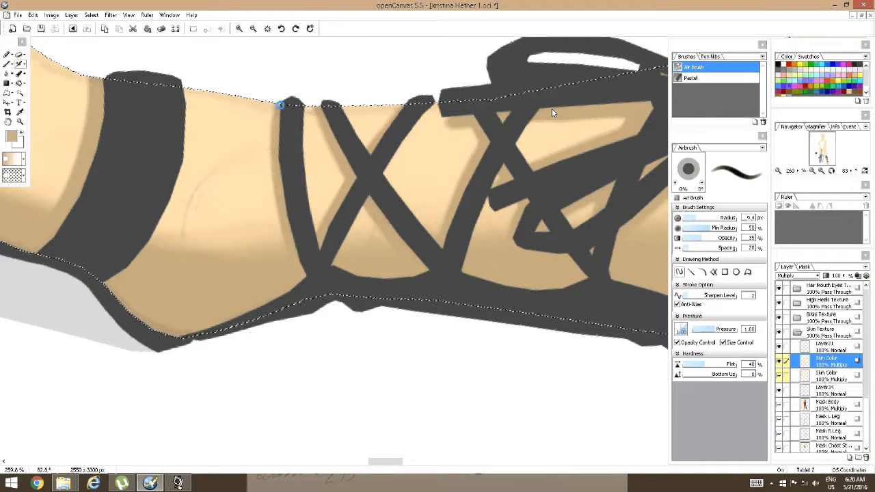
key(space)
drag(465, 129, 300, 138)
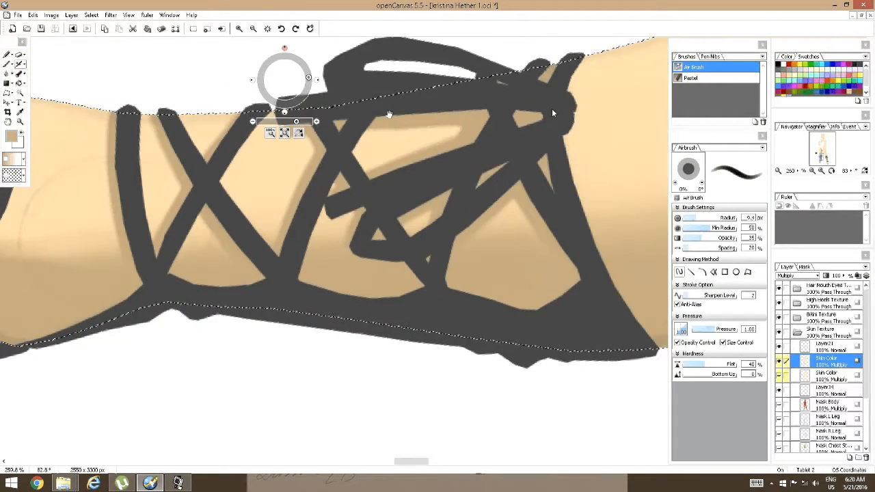
drag(468, 137, 424, 226)
drag(309, 73, 282, 53)
drag(297, 122, 279, 124)
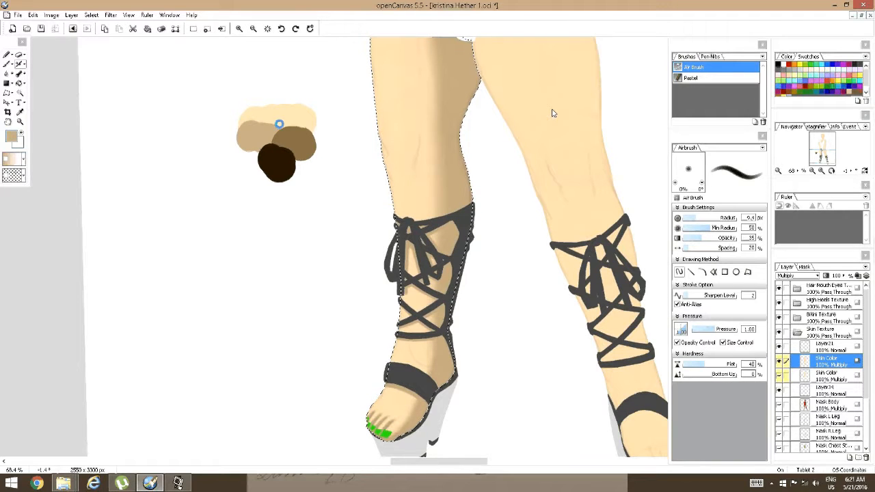
Airbrush tan shadows beneath the bikini's hanging side string and along its leg edge at the hip, with an 11.2 px brush radius
drag(264, 107, 256, 230)
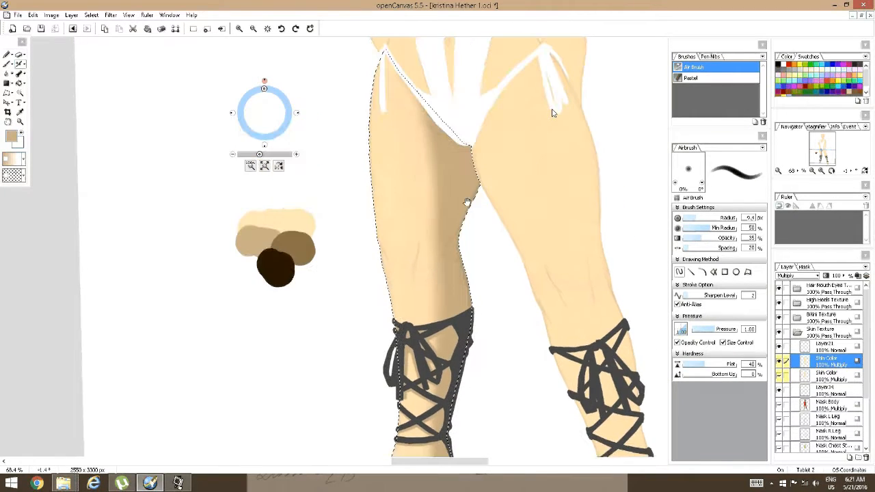
scroll(434, 207, up, 1)
scroll(425, 197, up, 1)
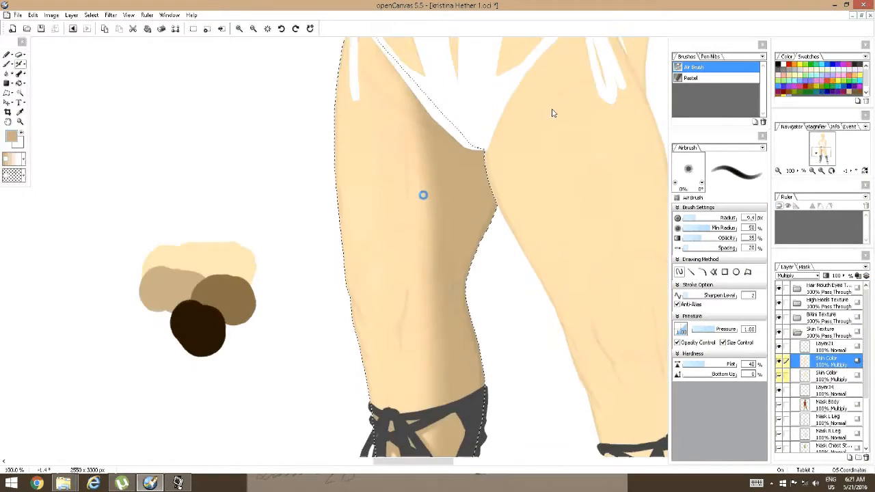
key(space)
drag(437, 164, 428, 210)
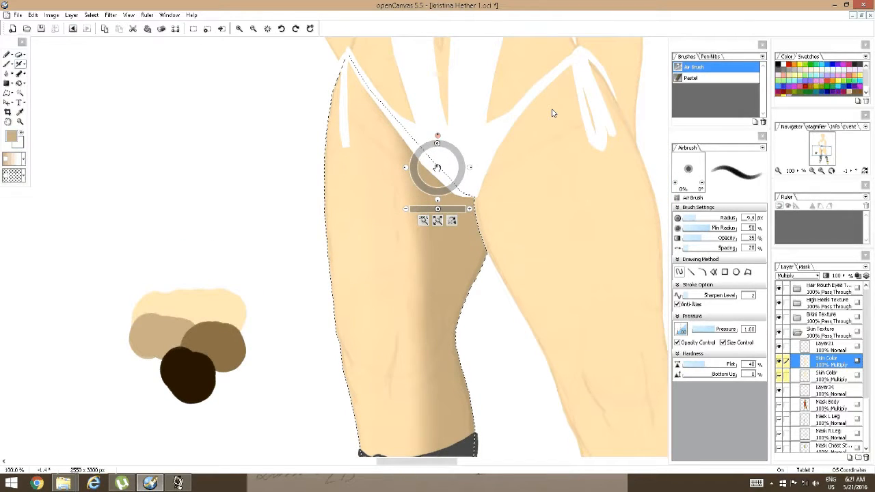
drag(437, 144, 344, 187)
scroll(344, 187, up, 2)
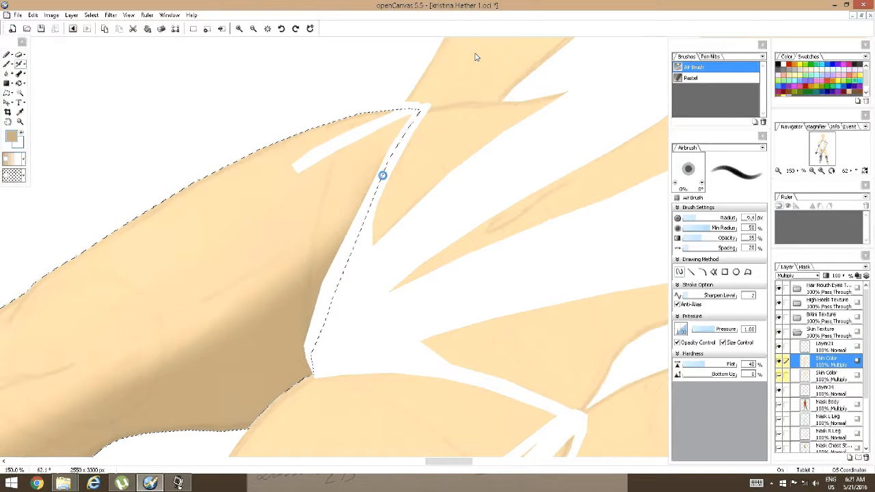
key(bracketright)
key(bracketright)
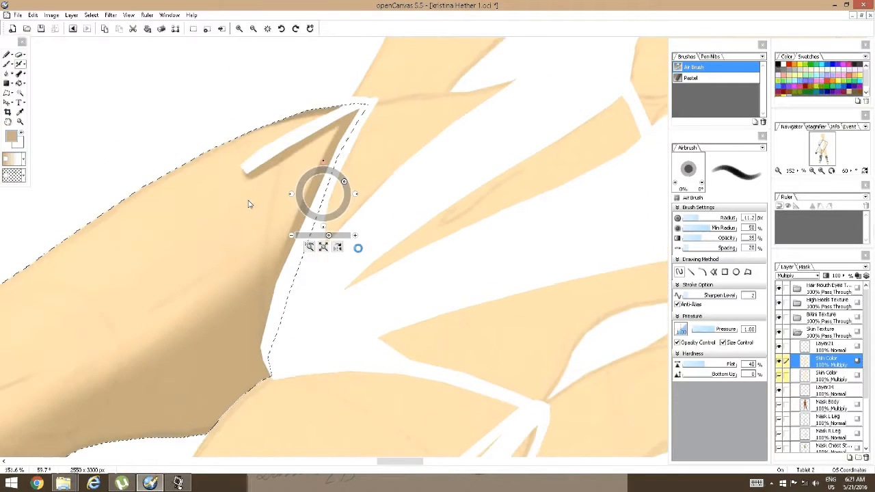
Airbrush the kneecap's crease shadows at 10% opacity and broaden them softly with a 40.4 px radius at 5% opacity
mouse_move(268, 288)
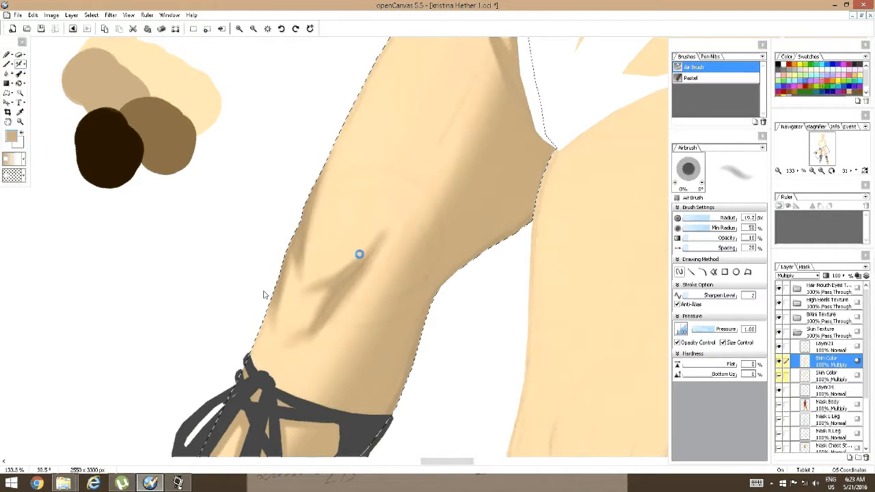
mouse_move(312, 329)
mouse_down()
mouse_move(298, 333)
mouse_move(346, 274)
mouse_move(333, 287)
mouse_up()
key(])
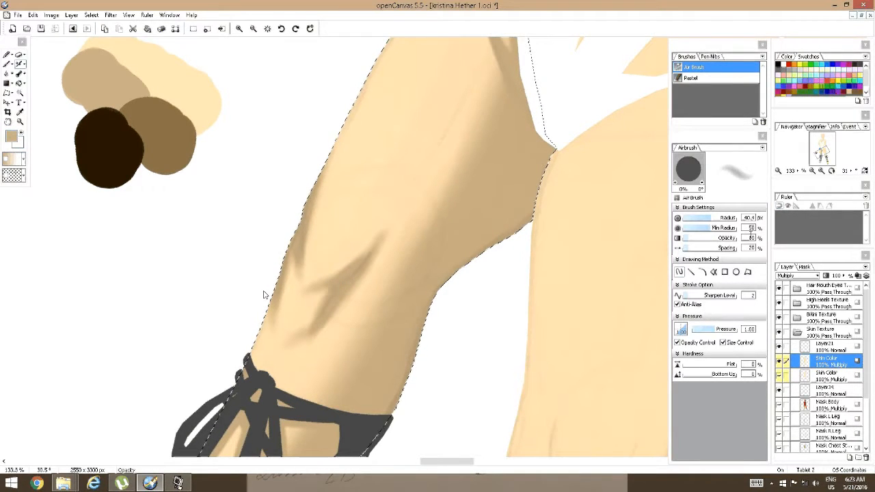
click(749, 237)
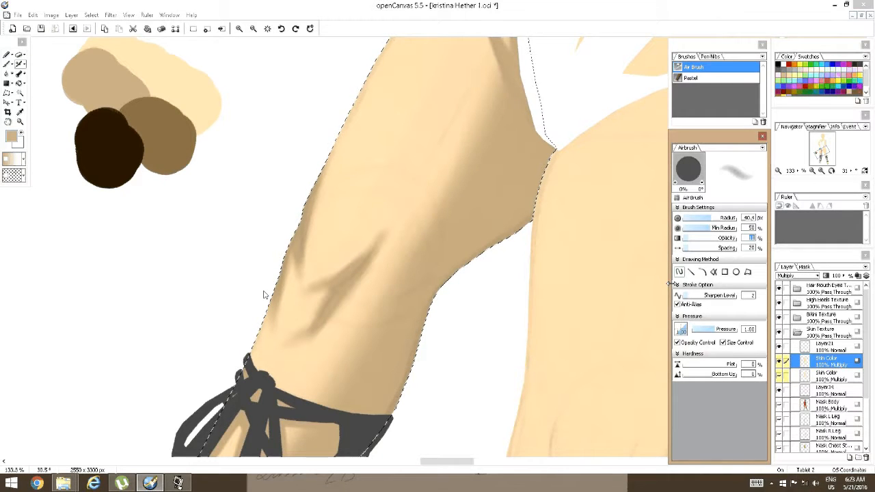
text(5)
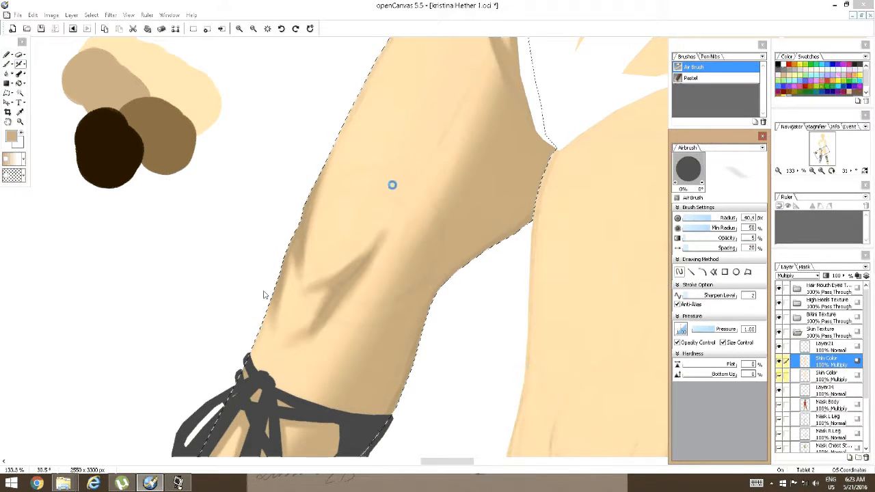
mouse_move(392, 186)
drag(404, 165, 544, 316)
drag(308, 258, 289, 212)
Build up the soft tan shadow around the kneecap's lower contour and along the knee's outer edge
key(space)
mouse_move(350, 184)
mouse_down()
mouse_move(399, 282)
mouse_move(404, 207)
mouse_up()
key(space)
drag(373, 324, 373, 287)
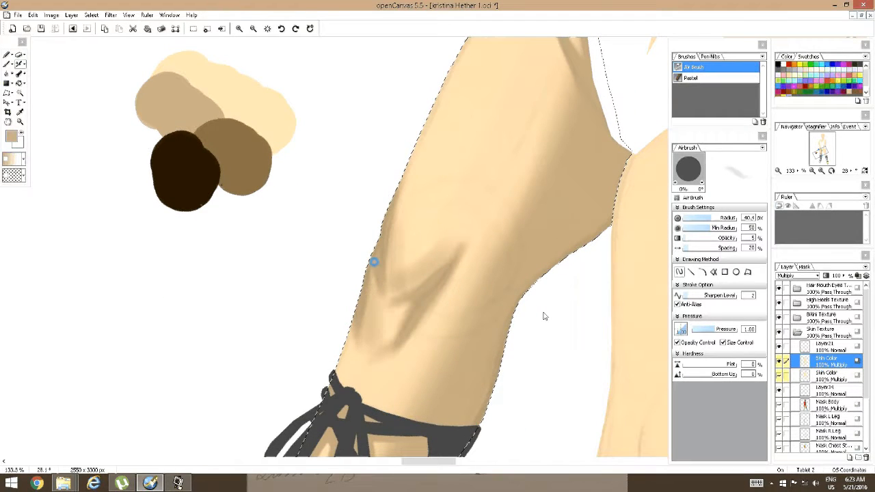
key(space)
mouse_move(380, 224)
mouse_down()
mouse_move(399, 237)
mouse_move(399, 252)
mouse_move(364, 227)
mouse_up()
key(space)
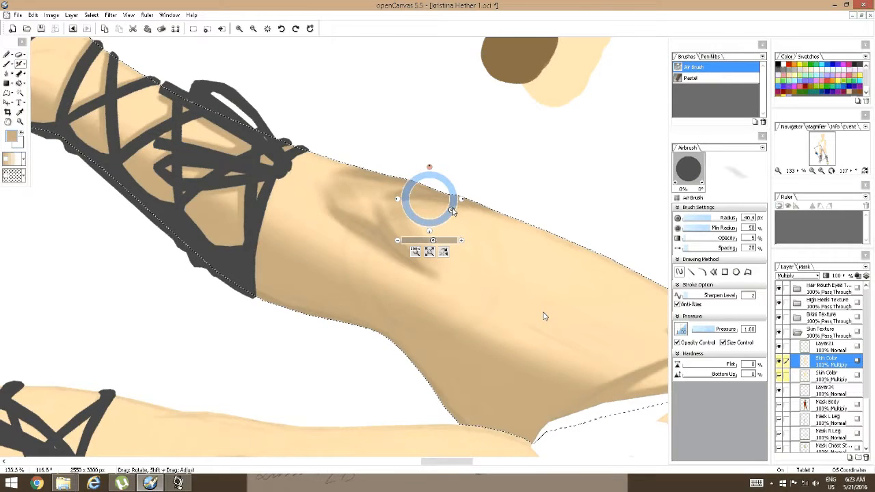
drag(453, 205, 439, 162)
mouse_move(419, 337)
mouse_down()
mouse_move(441, 299)
mouse_move(478, 284)
mouse_up()
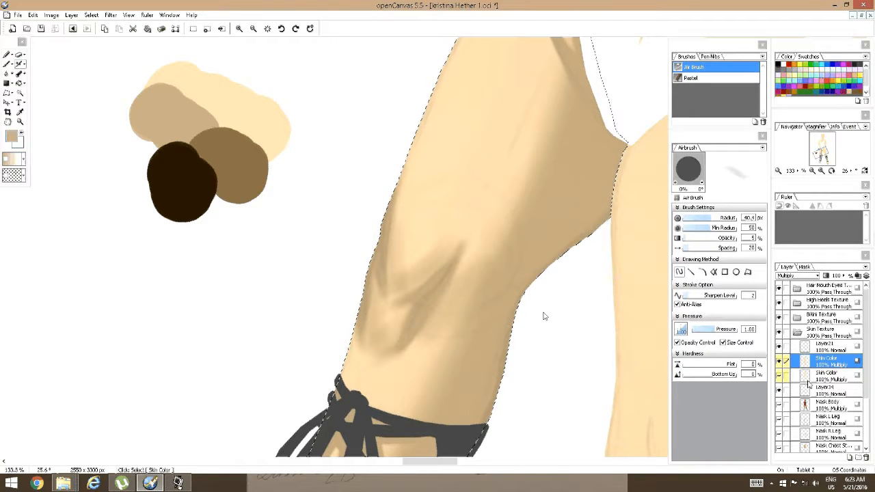
Hide the Layer1 sketch and sample a light skin tone beside the knee for airbrushing at 10% opacity
scroll(786, 423, down, 3)
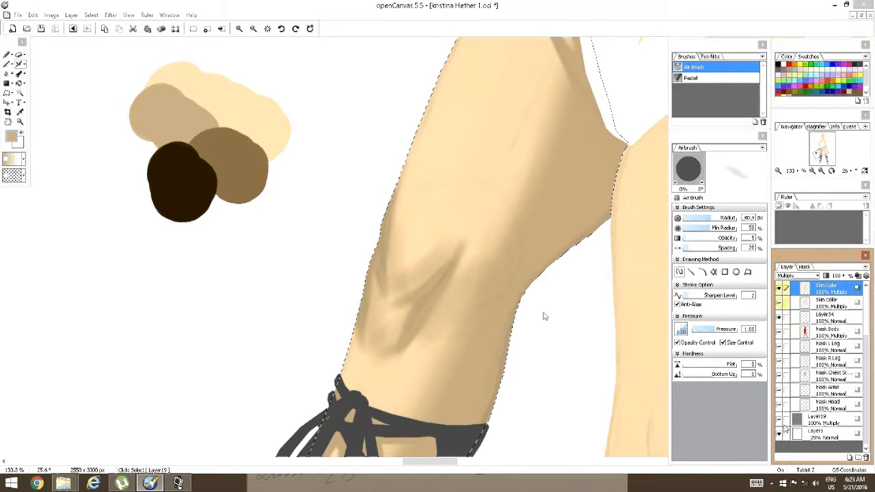
click(778, 434)
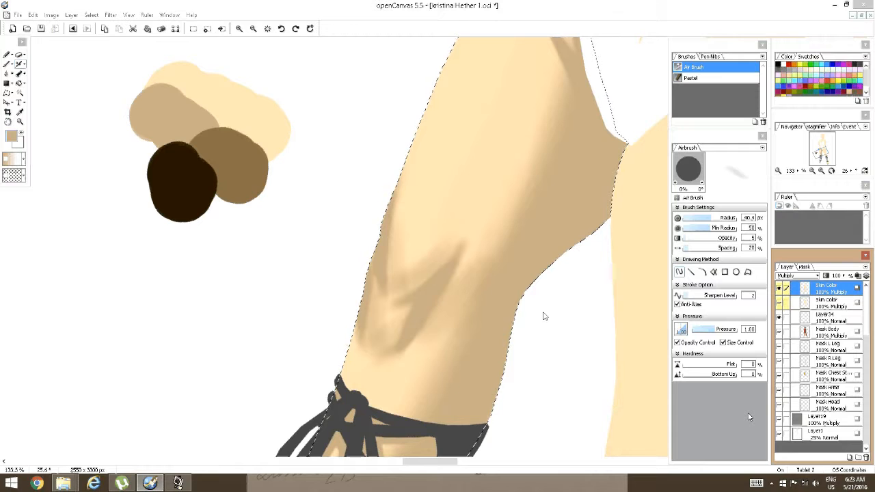
alt+click(425, 244)
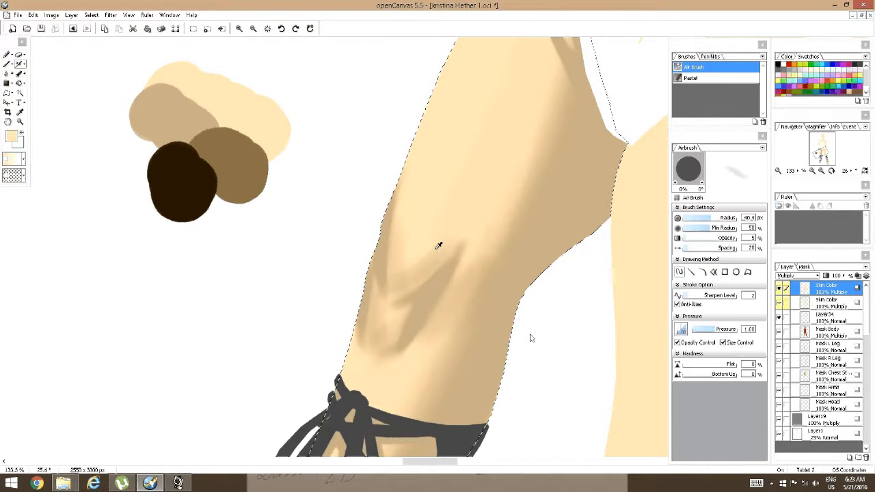
click(750, 238)
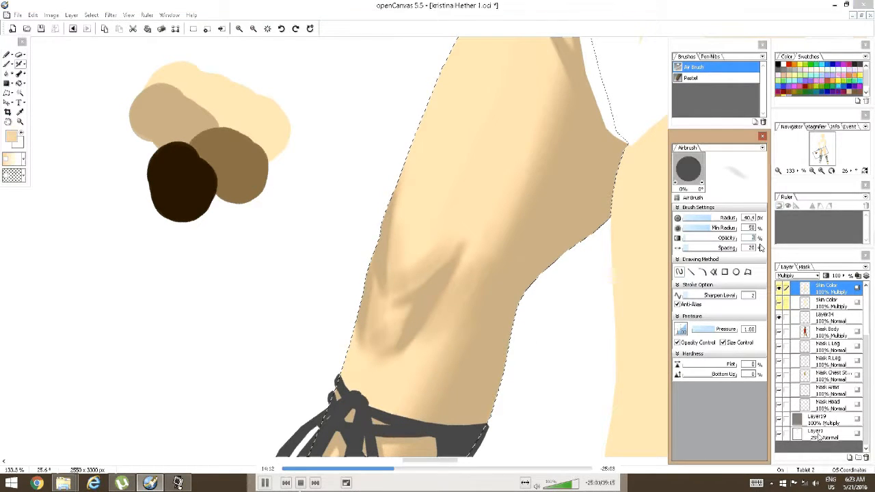
text(10)
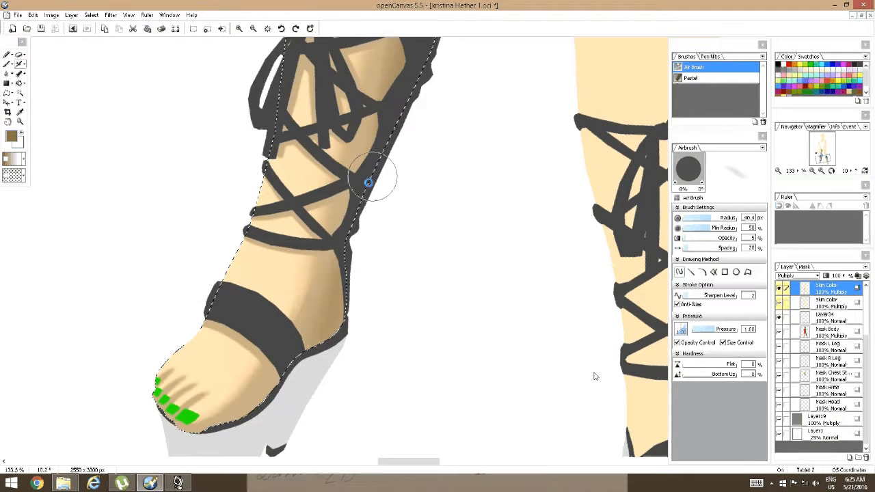
Set the airbrush opacity to 1% for blending the knee shading, and hide the Layer1 sketch
mouse_move(545, 477)
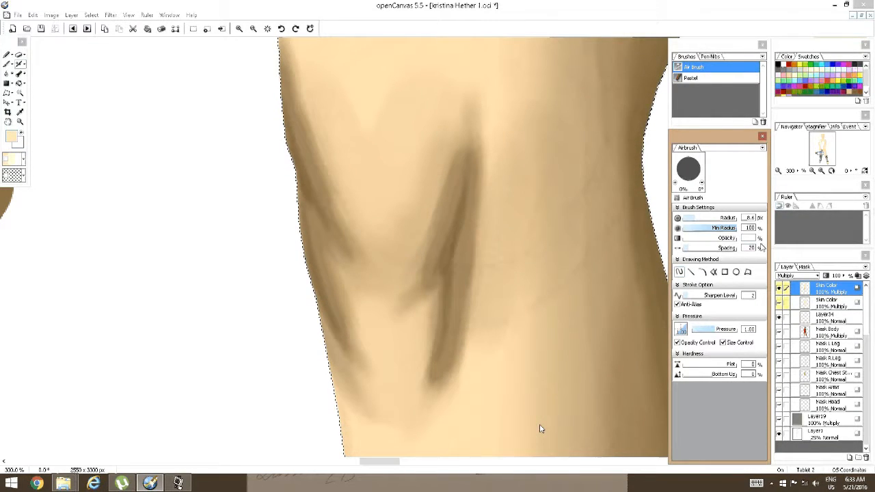
key(ctrl+End)
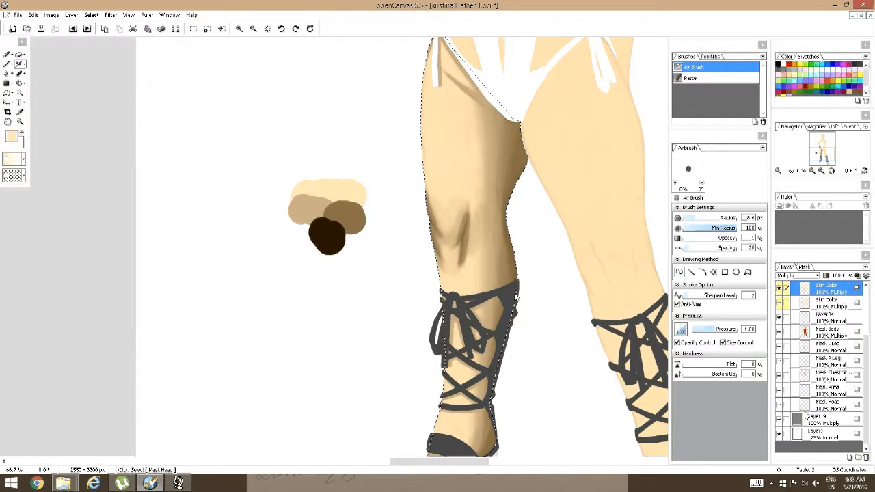
click(779, 433)
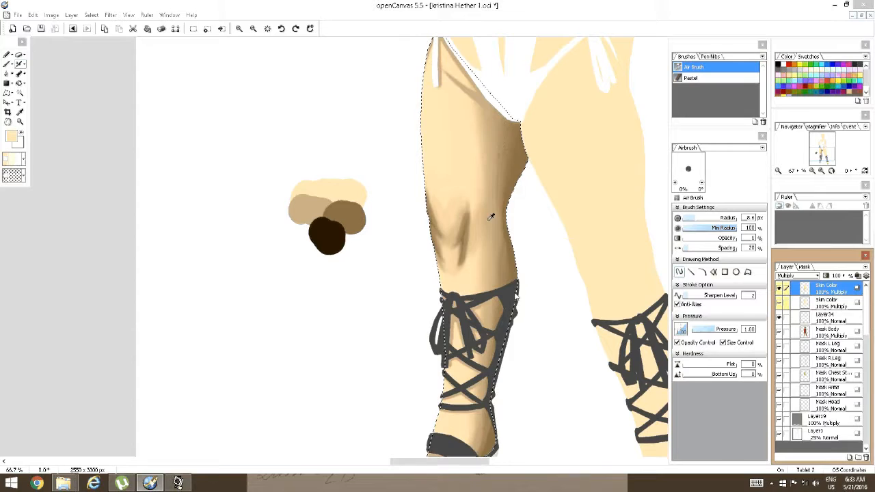
Refine the knee's shadow strokes with a sampled tan at 20% opacity, enlarging the airbrush radius to 12.3 px
scroll(498, 217, down, 3)
scroll(499, 217, up, 1)
scroll(501, 216, up, 6)
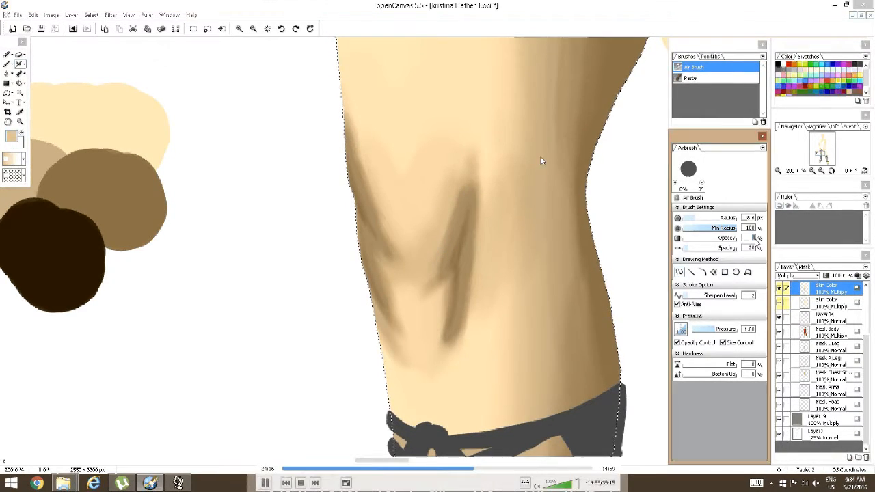
text(20)
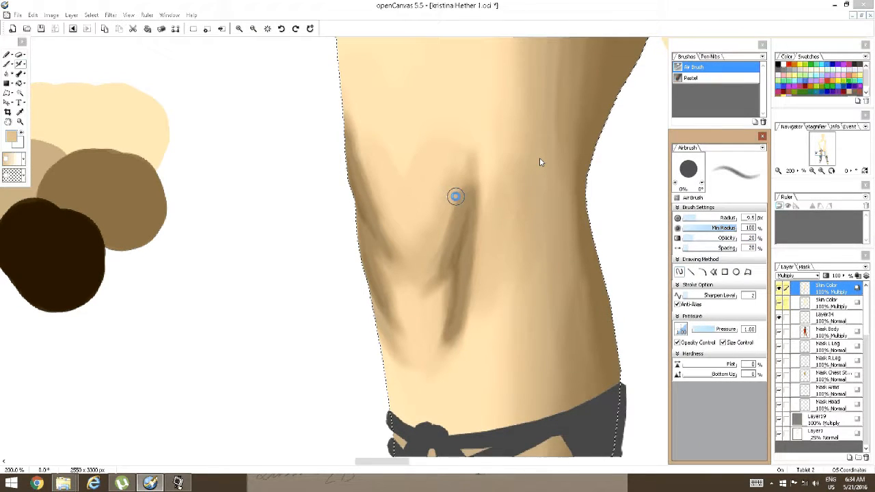
key(])
key(])
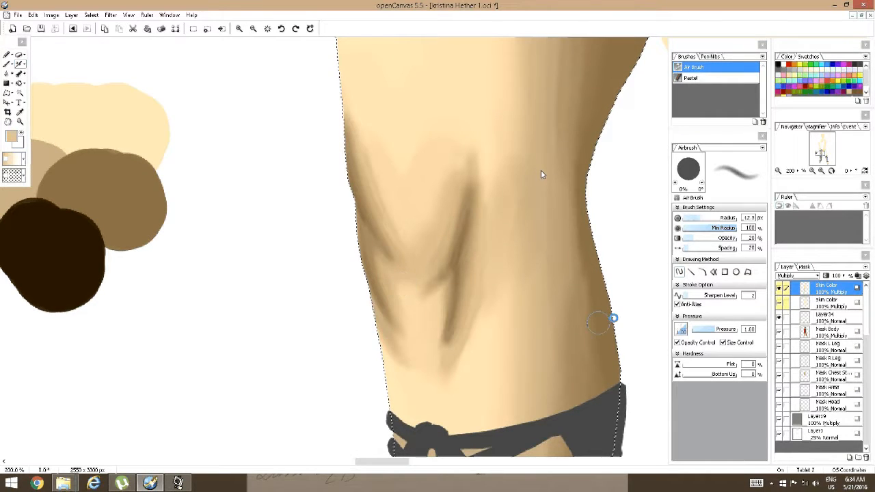
Try to soften the kneecap's inner crease shadow with an airbrush stroke at 10% opacity, and undo the stroke
drag(746, 238, 758, 239)
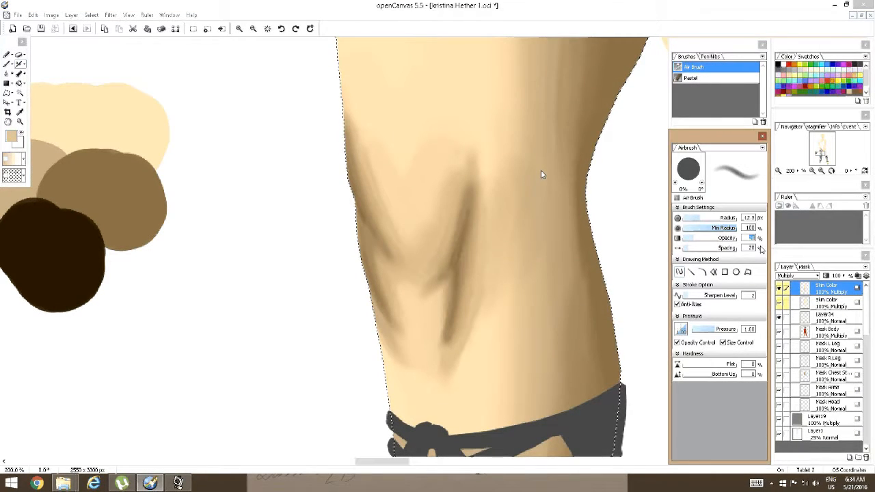
text(10)
key(Return)
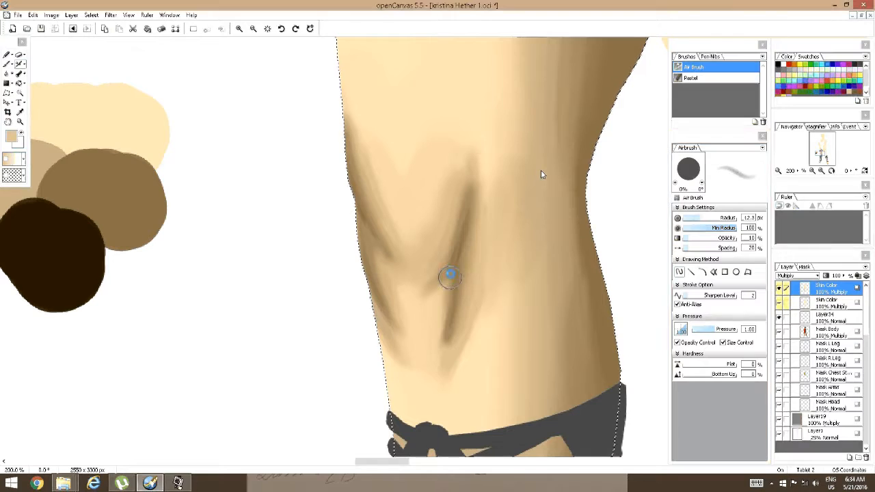
drag(449, 273, 464, 168)
key(ctrl+z)
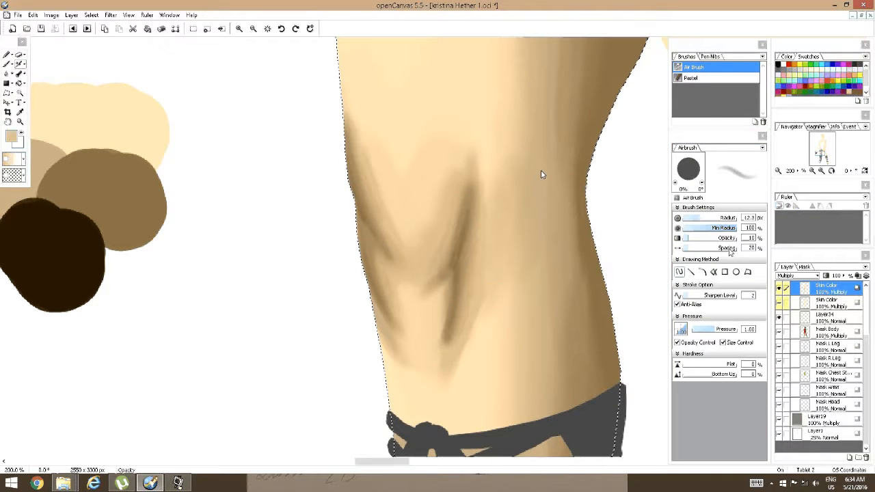
Set the airbrush opacity to 5% for blending the kneecap's inner crease shadow
click(750, 237)
text(5)
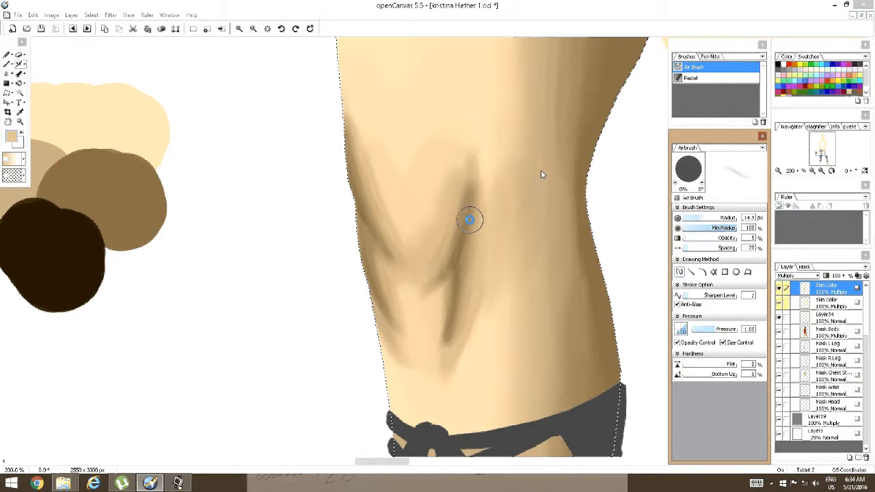
Airbrush a dark brown shadow along the hip crease beside the bikini's leg edge, with a 9.5 px brush radius
mouse_move(547, 219)
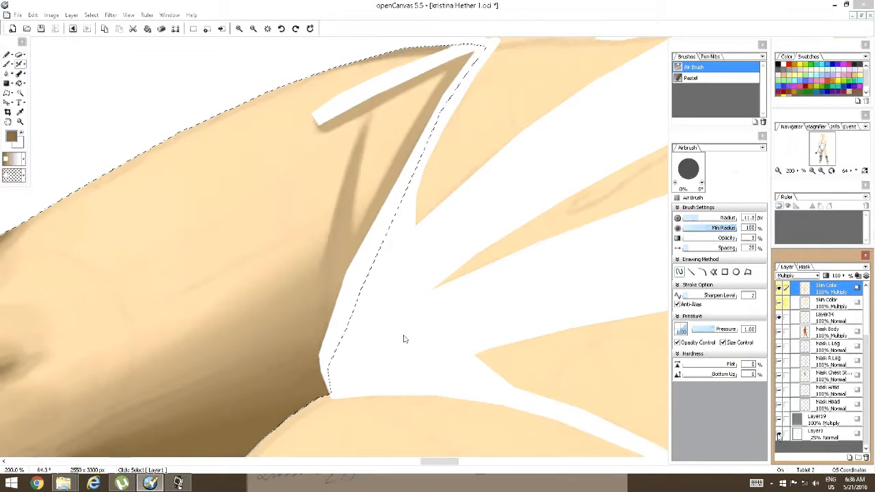
key(bracketleft)
key(bracketleft)
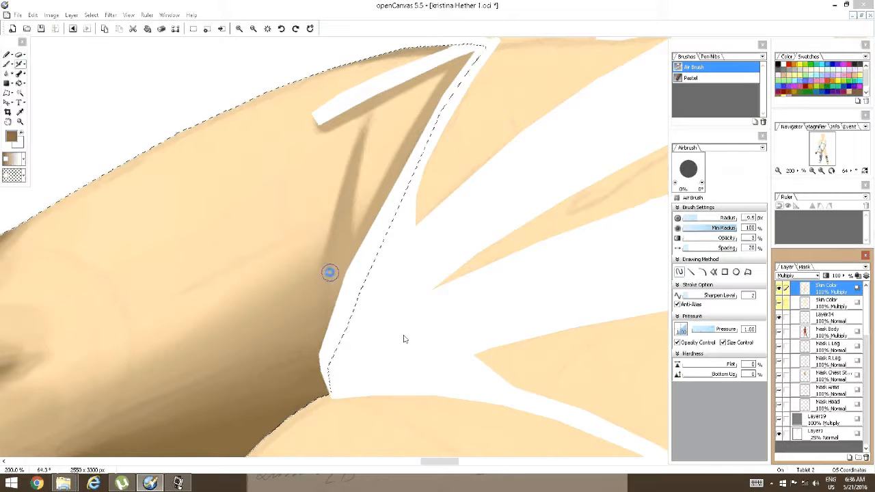
mouse_move(327, 352)
mouse_down()
mouse_move(335, 239)
mouse_move(354, 151)
mouse_up()
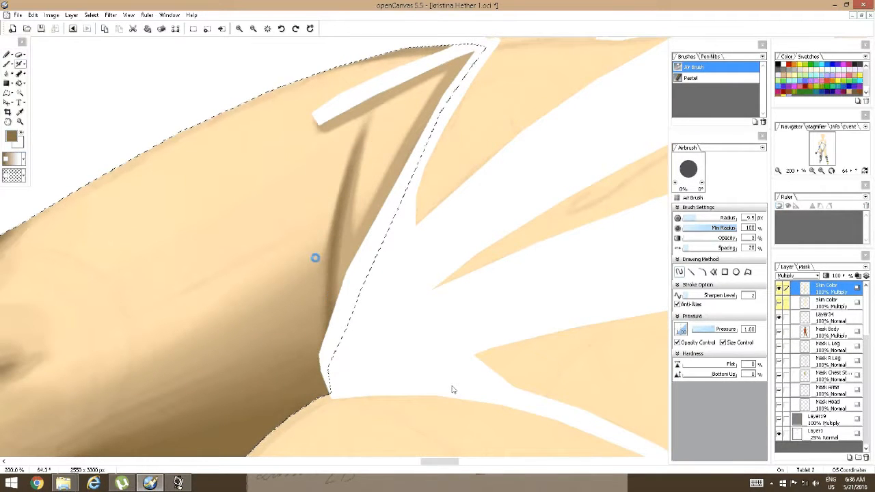
Soften the hip crease shadow with brown airbrush strokes at 2% opacity and a 14.3 px radius, undoing a stray stroke
key(])
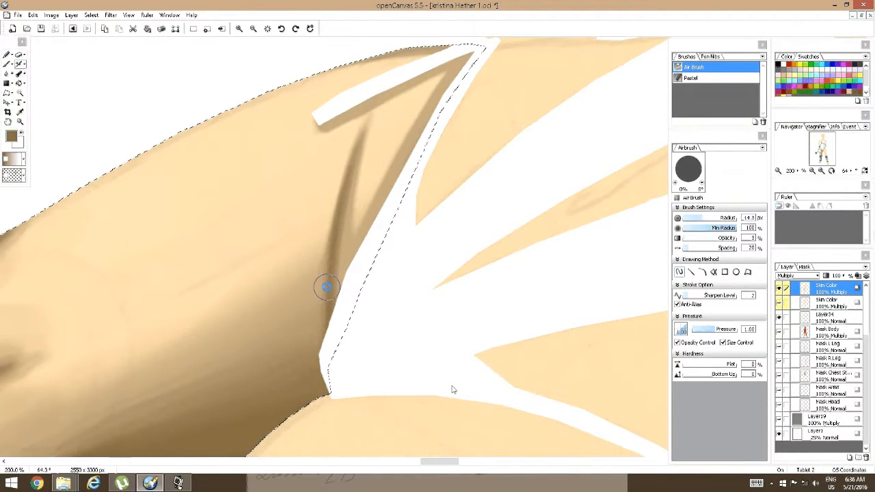
click(752, 238)
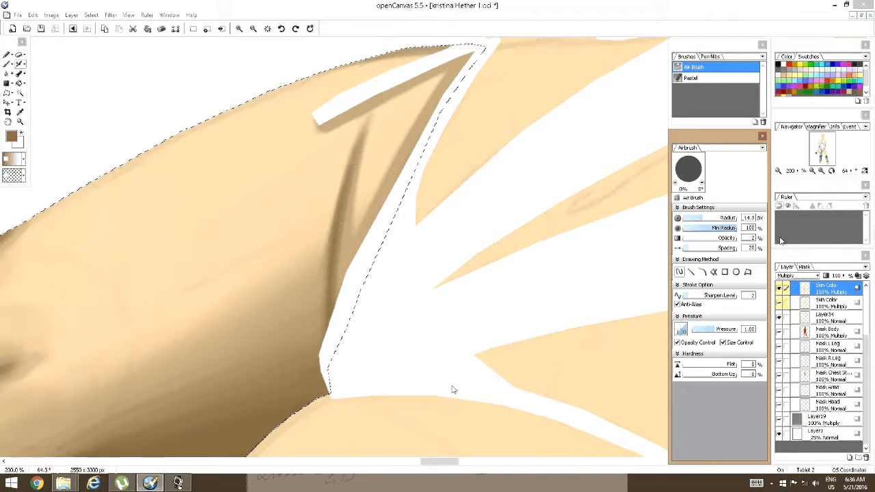
click(343, 170)
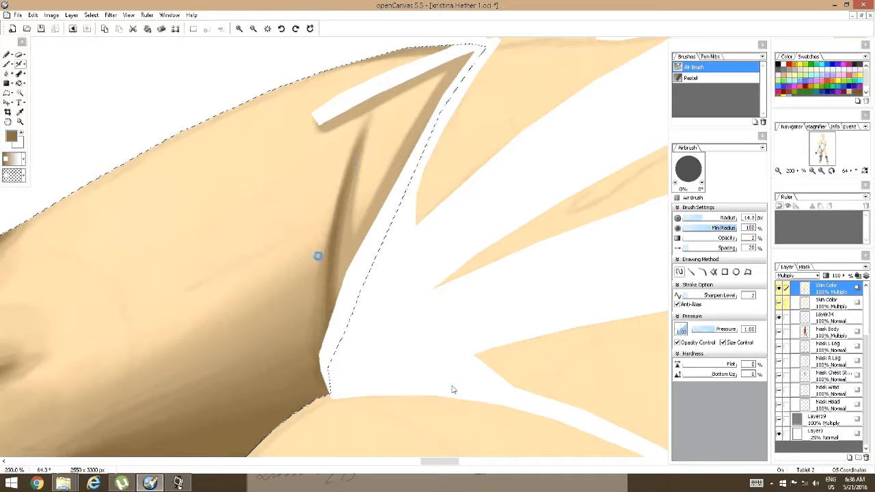
key(ctrl+z)
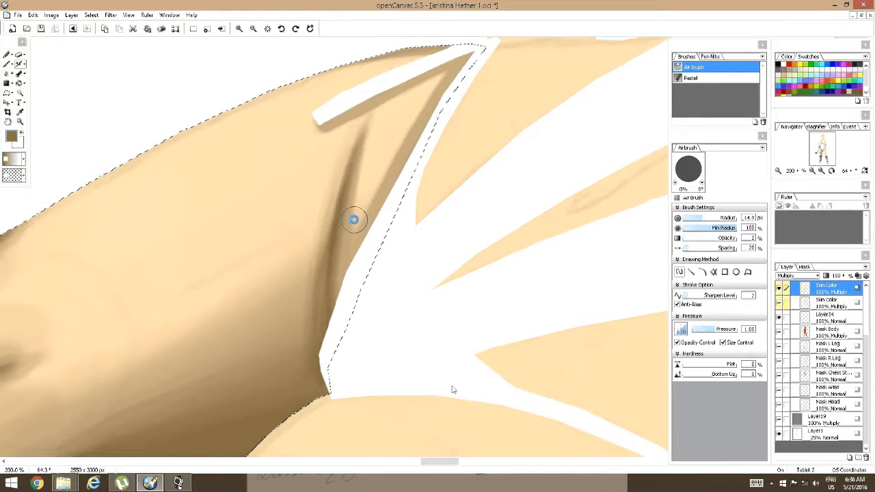
Examine the shaded leg from the hip crease down to the laced ankle with the canvas upright
scroll(354, 219, down, 4)
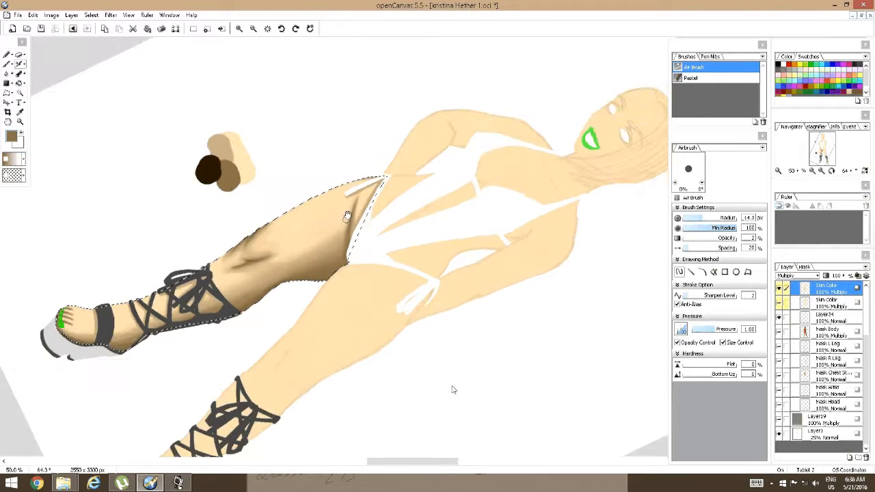
key(space)
click(346, 188)
drag(401, 200, 367, 150)
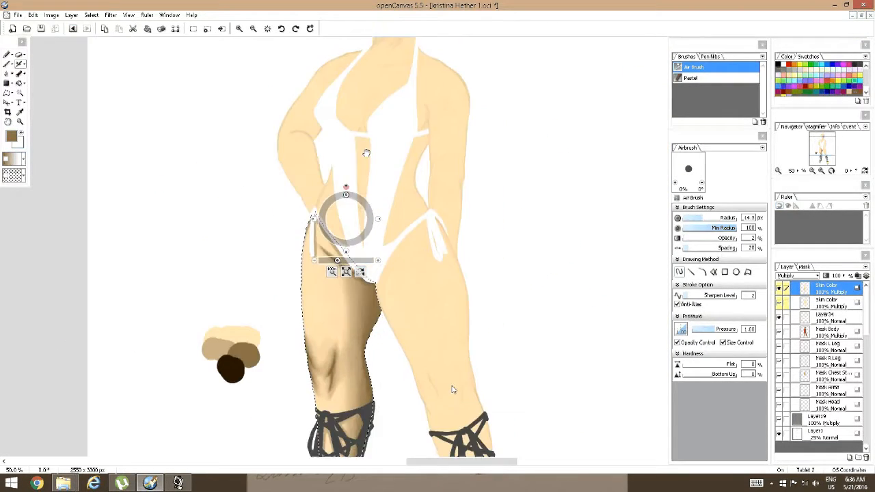
scroll(352, 209, up, 2)
key(space)
drag(329, 276, 316, 185)
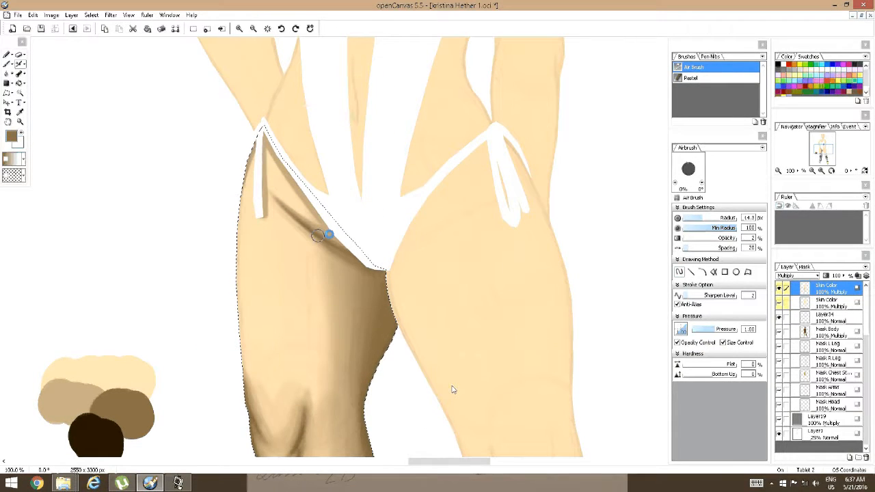
key(space)
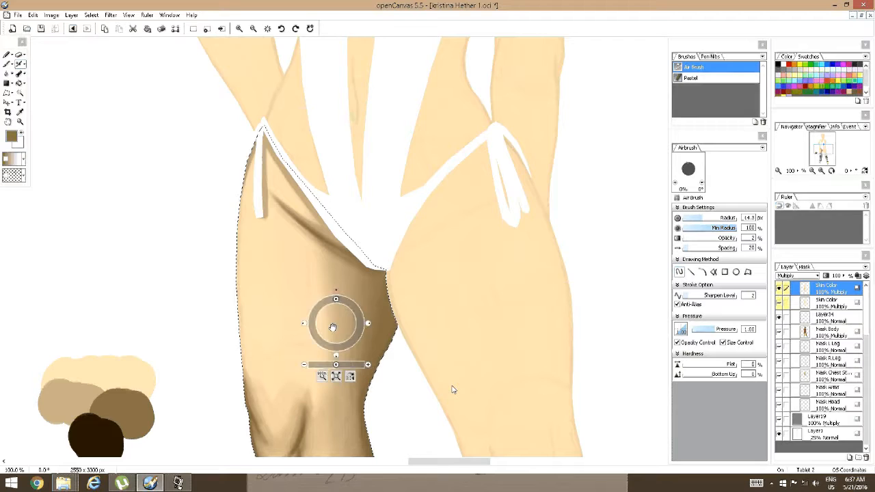
drag(332, 290, 320, 160)
drag(283, 273, 303, 221)
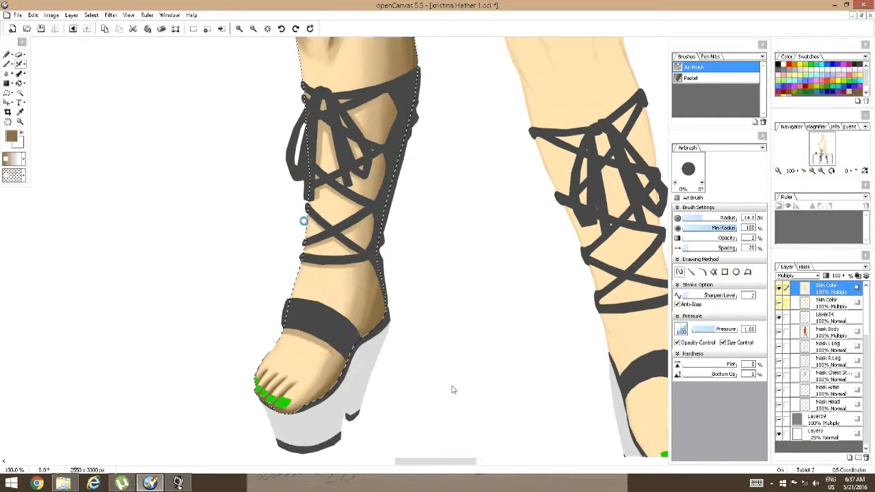
scroll(307, 218, up, 2)
scroll(306, 219, up, 2)
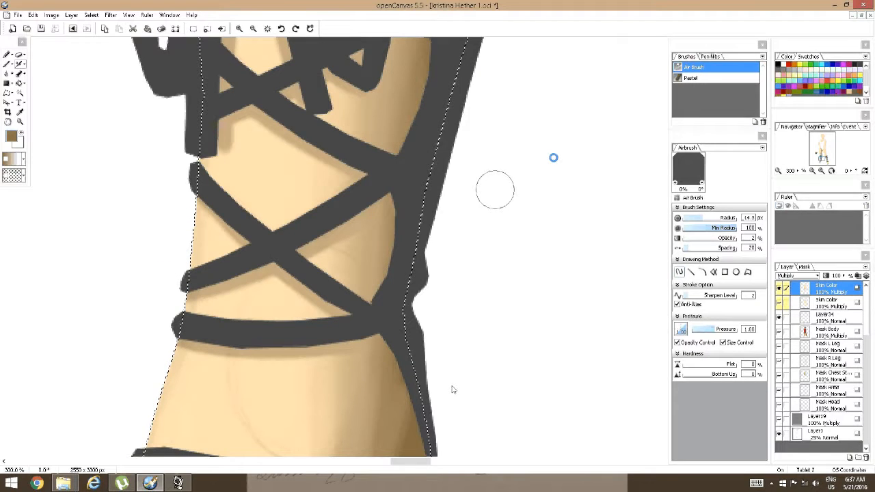
Set the airbrush to 20% opacity and a 9.5 px radius, try brown shadow strokes along the ankle's back edge, and undo them
click(751, 238)
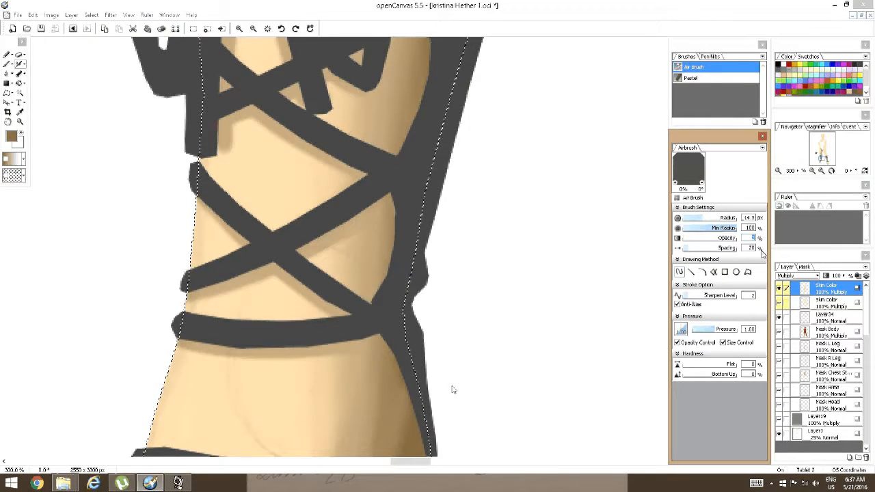
text(20)
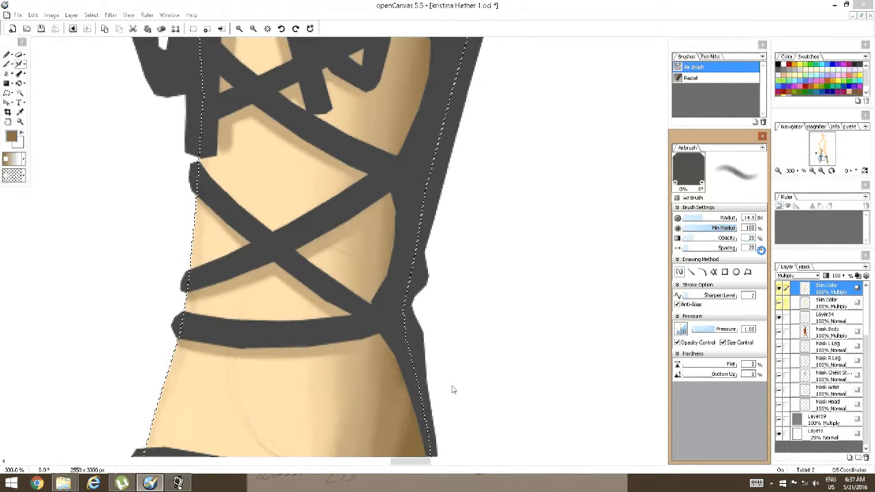
key(space)
mouse_move(414, 354)
mouse_down()
mouse_move(407, 356)
mouse_move(420, 189)
mouse_move(404, 205)
mouse_move(391, 354)
mouse_move(449, 307)
mouse_move(390, 238)
mouse_move(323, 290)
mouse_up()
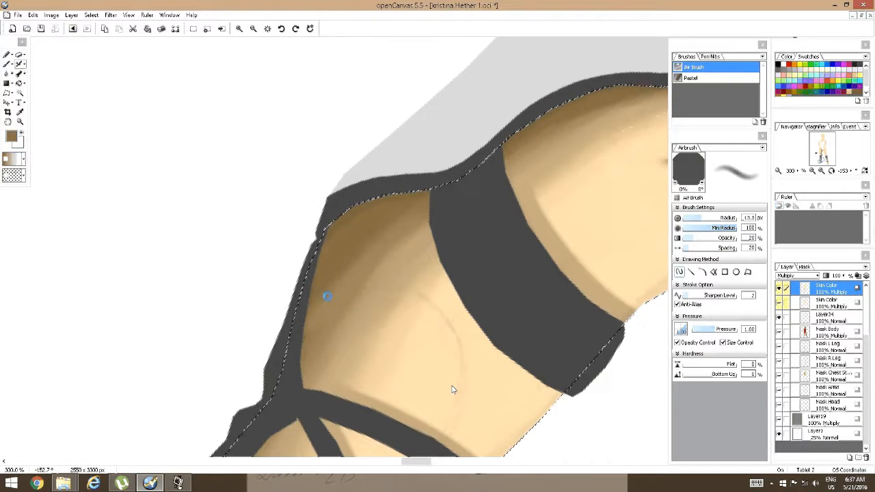
key([)
key([)
key([)
mouse_move(322, 292)
mouse_down()
mouse_move(303, 380)
mouse_move(307, 273)
mouse_move(307, 391)
mouse_move(304, 341)
mouse_up()
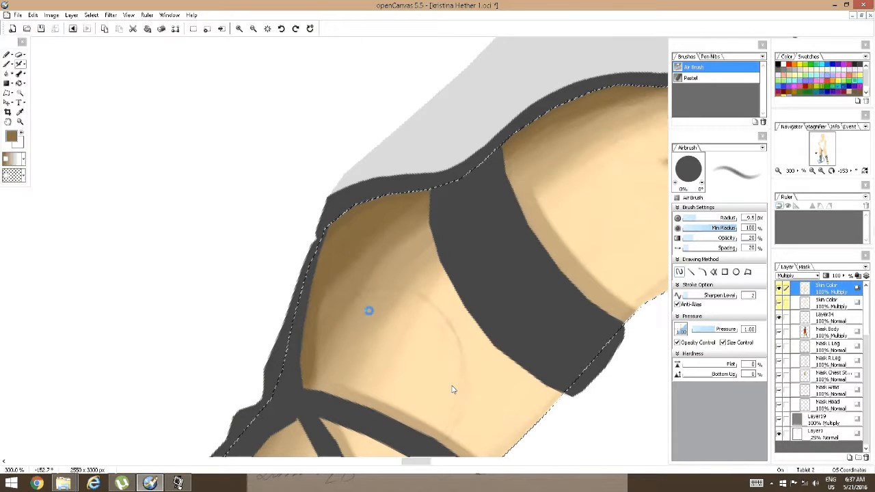
key(ctrl+z)
key(ctrl+z)
Sample the darkest brown from the color swatches painted beside the figure for the ankle shadow
scroll(390, 308, down, 1)
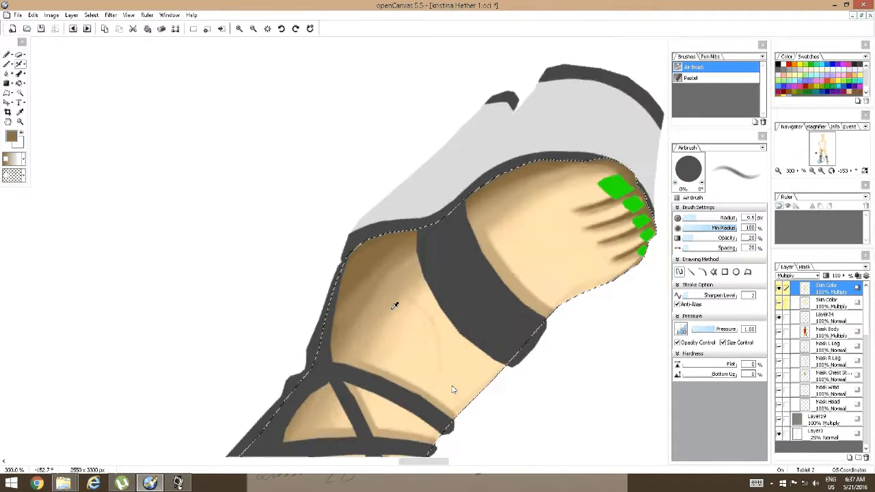
alt+click(390, 359)
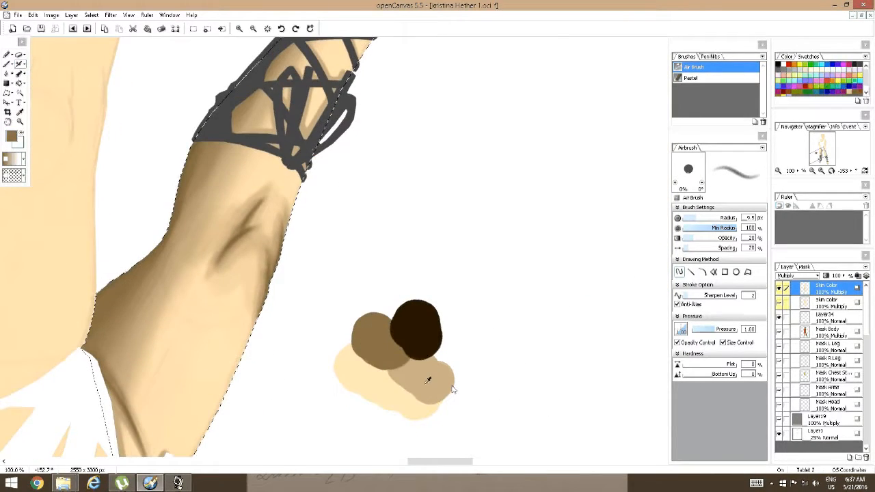
alt+click(423, 354)
drag(422, 229, 349, 316)
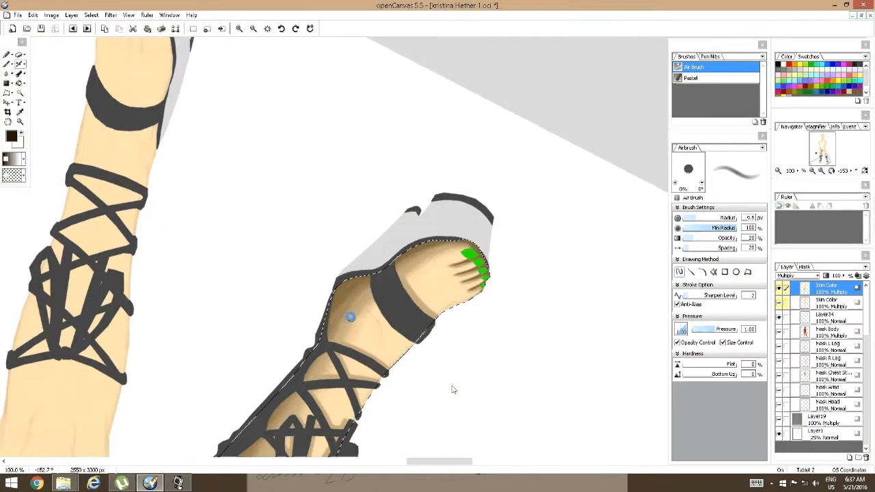
scroll(349, 294, up, 4)
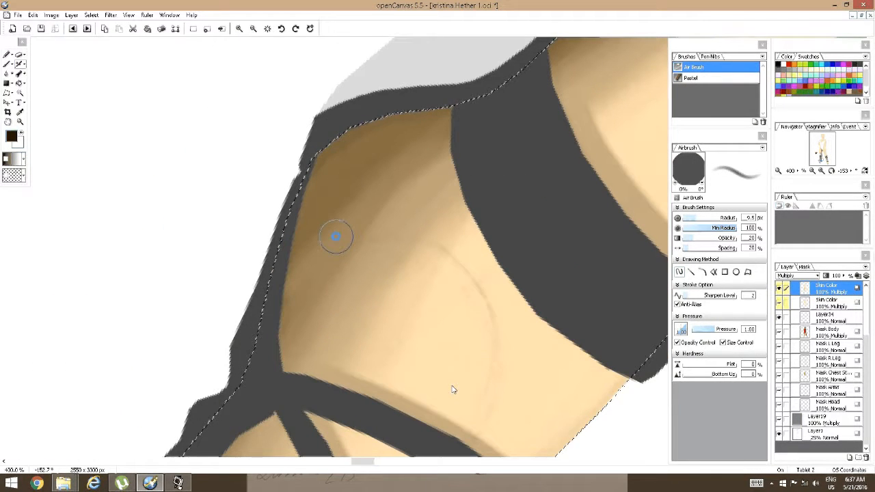
Try a dark brown airbrush stroke at 10% opacity along the ankle's back edge, and undo it
drag(745, 237, 769, 237)
text(10)
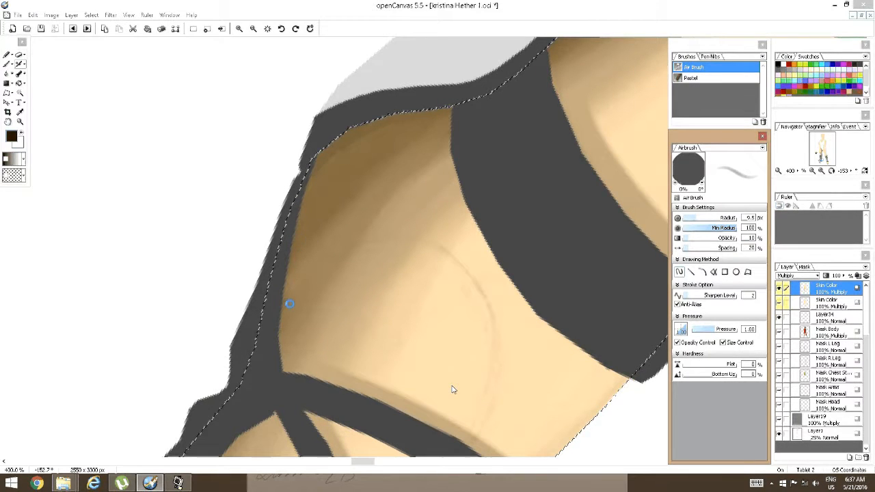
mouse_move(292, 358)
mouse_down()
mouse_move(298, 233)
mouse_move(287, 353)
mouse_up()
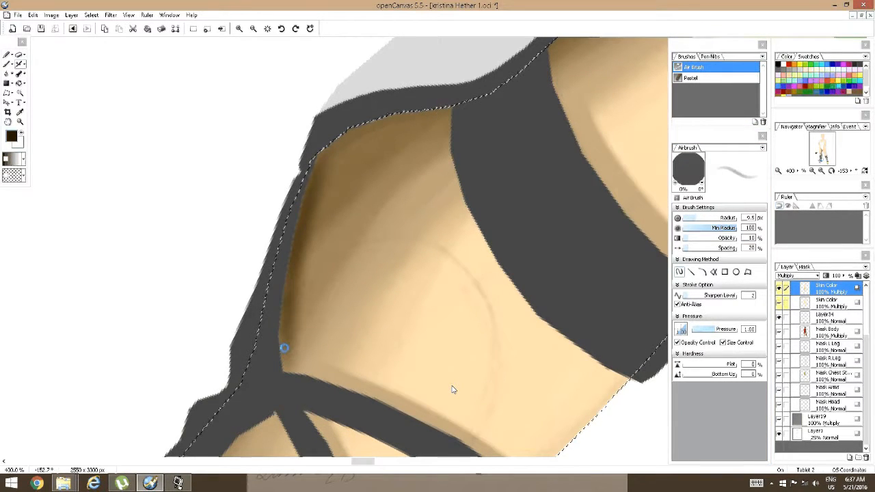
key(ctrl+z)
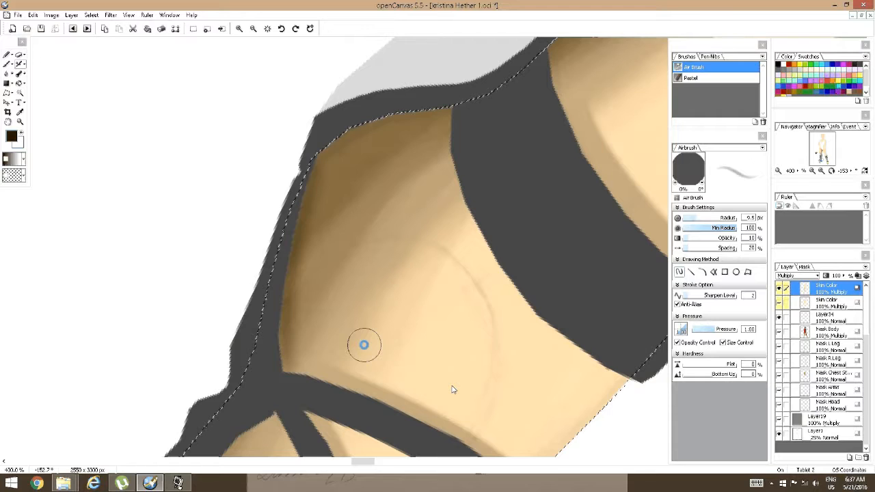
Airbrush a dark brown shadow along the ankle's back edge with 40% flat hardness and 3% opacity
click(750, 364)
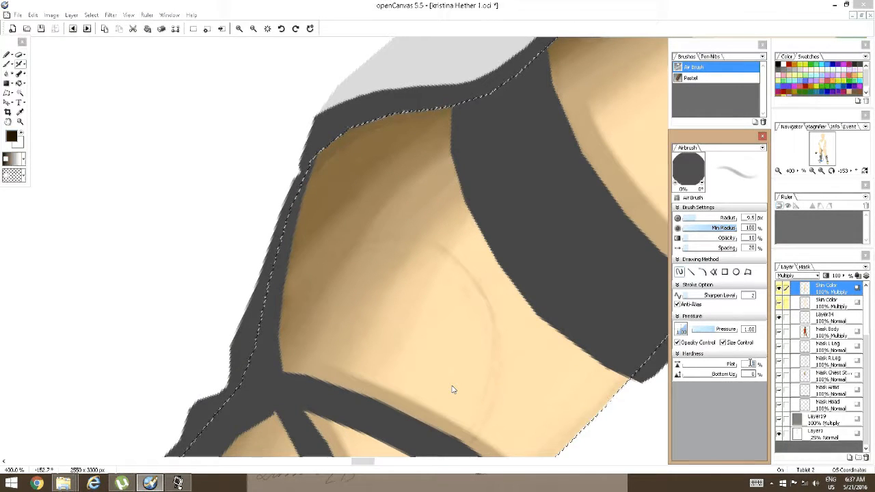
click(749, 363)
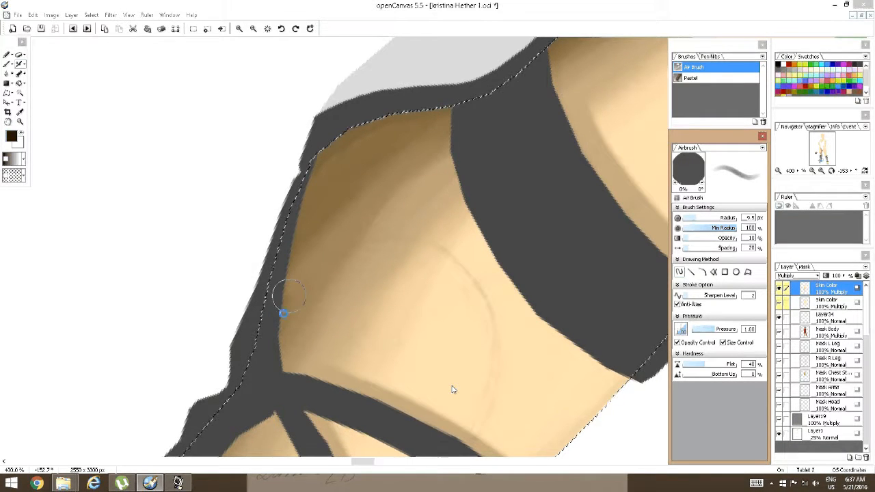
click(360, 74)
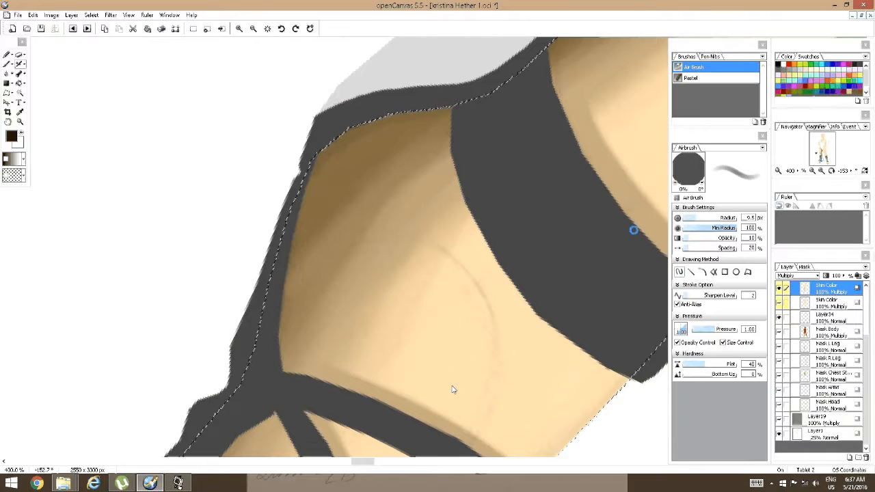
click(751, 237)
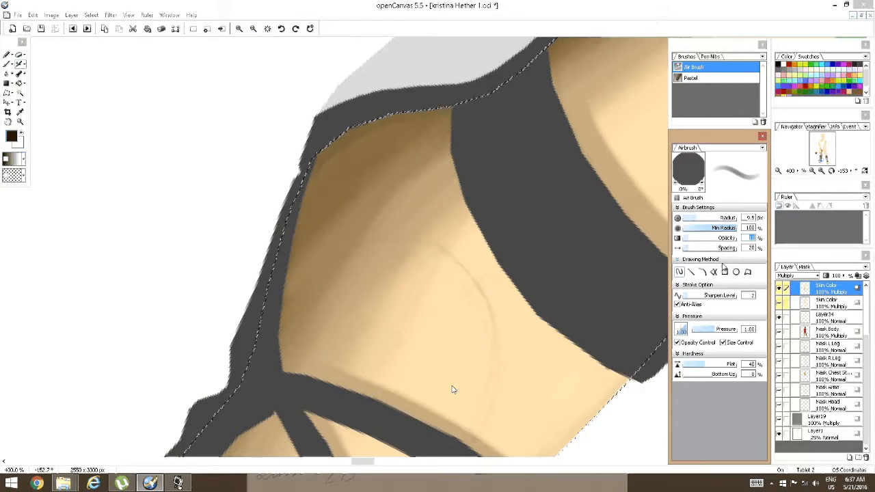
key(BackSpace)
text(3)
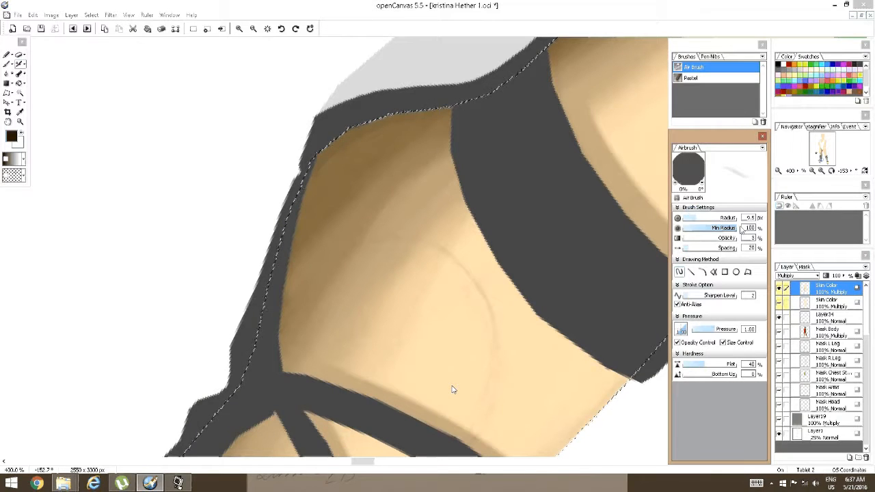
mouse_move(738, 229)
mouse_down()
mouse_move(730, 231)
mouse_move(748, 229)
mouse_up()
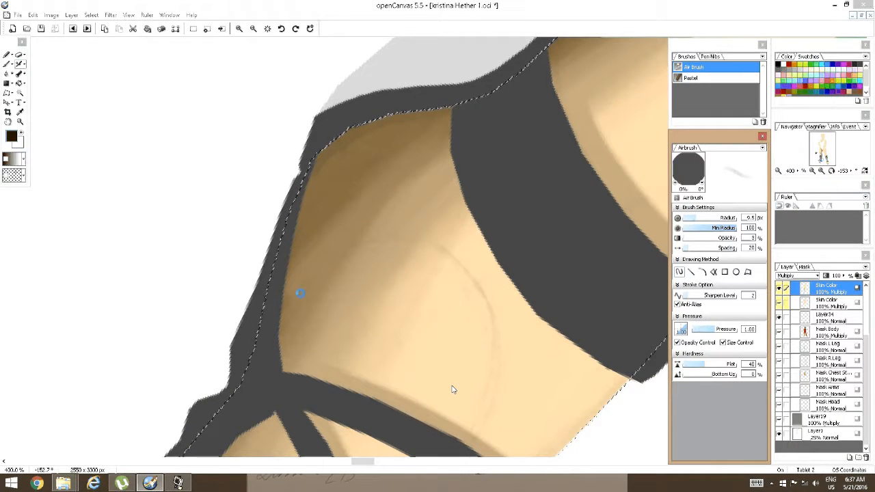
drag(285, 367, 323, 144)
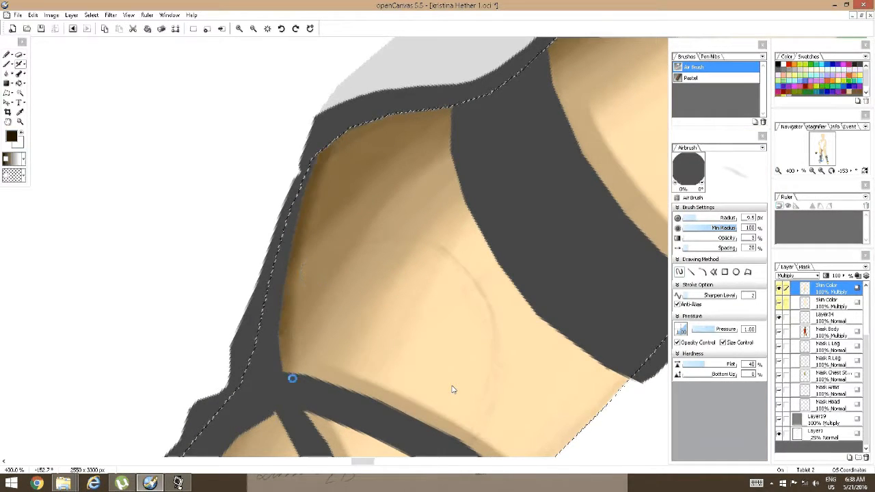
drag(293, 378, 324, 136)
Extend the dark brown shadow around the heel, along the shoe's edge up to the ankle strap
key(space)
drag(423, 145, 339, 253)
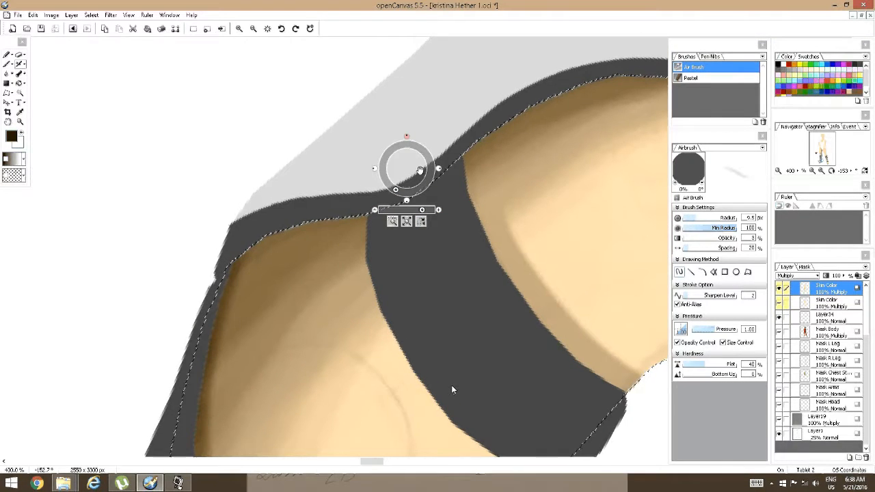
mouse_move(419, 169)
mouse_down()
mouse_move(395, 155)
mouse_move(273, 288)
mouse_up()
drag(316, 183, 346, 343)
drag(301, 153, 347, 278)
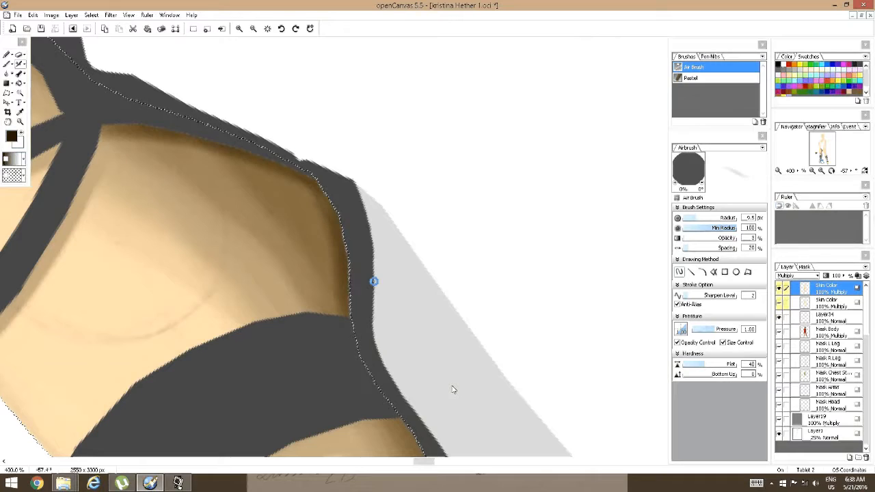
Airbrush the dark brown shadow along the forefoot's sole edge, beyond the ankle strap
key(space)
mouse_move(363, 227)
mouse_down()
mouse_move(357, 239)
mouse_move(370, 304)
mouse_move(393, 306)
mouse_up()
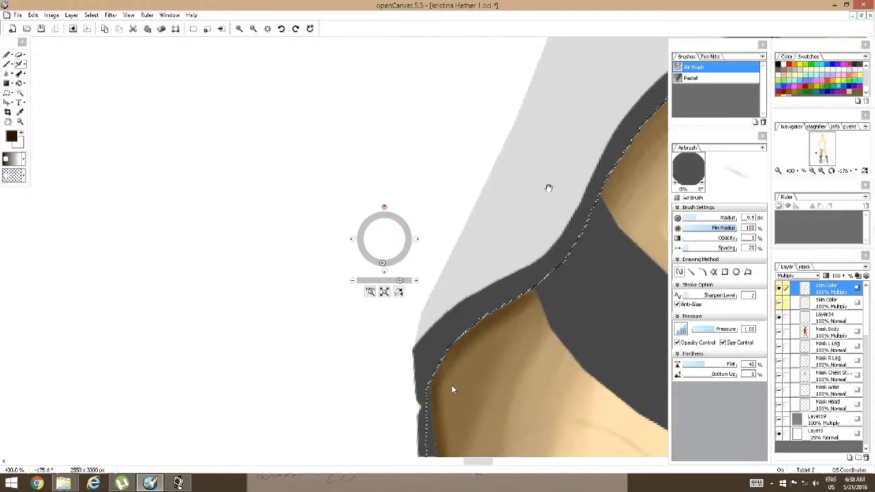
drag(549, 187, 177, 321)
mouse_move(311, 230)
mouse_down()
mouse_move(221, 348)
mouse_move(404, 168)
mouse_move(459, 156)
mouse_up()
drag(410, 170, 465, 159)
Airbrush the dark brown shadow along the lower leg's back edge in the skin gaps between the shoe laces
key(space)
drag(290, 383, 443, 134)
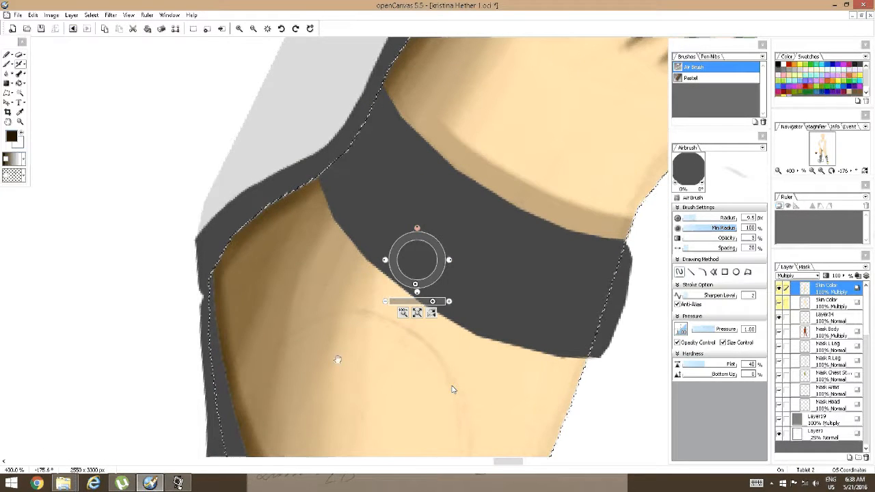
drag(335, 359, 283, 200)
drag(298, 319, 364, 100)
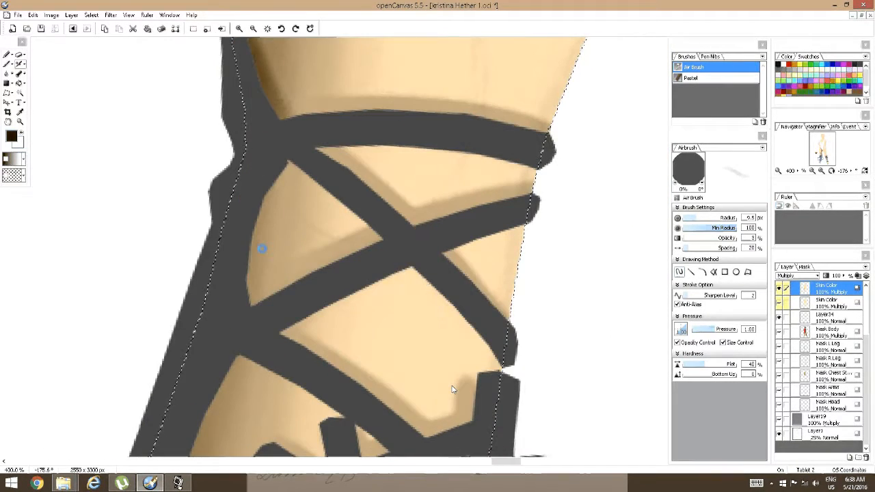
mouse_move(291, 164)
mouse_down()
mouse_move(252, 260)
mouse_move(305, 132)
mouse_up()
key(space)
drag(271, 304, 335, 160)
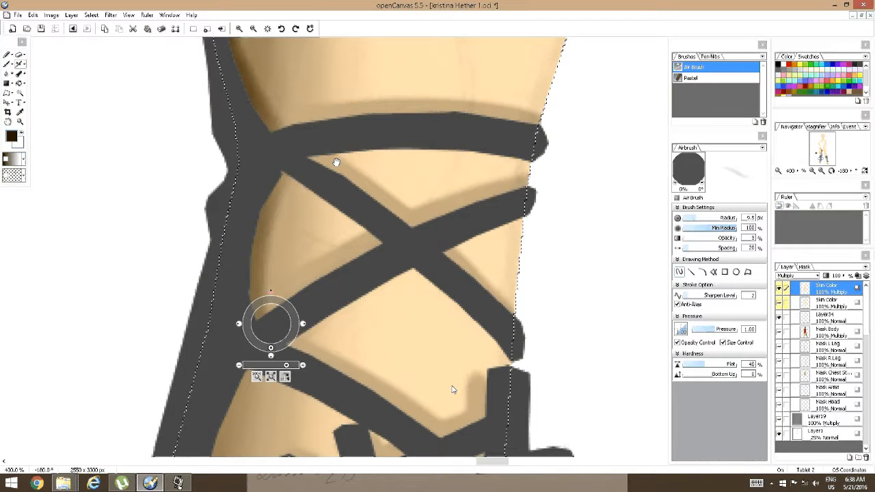
drag(311, 261, 339, 63)
mouse_move(250, 357)
mouse_down()
mouse_move(269, 189)
mouse_move(294, 177)
mouse_up()
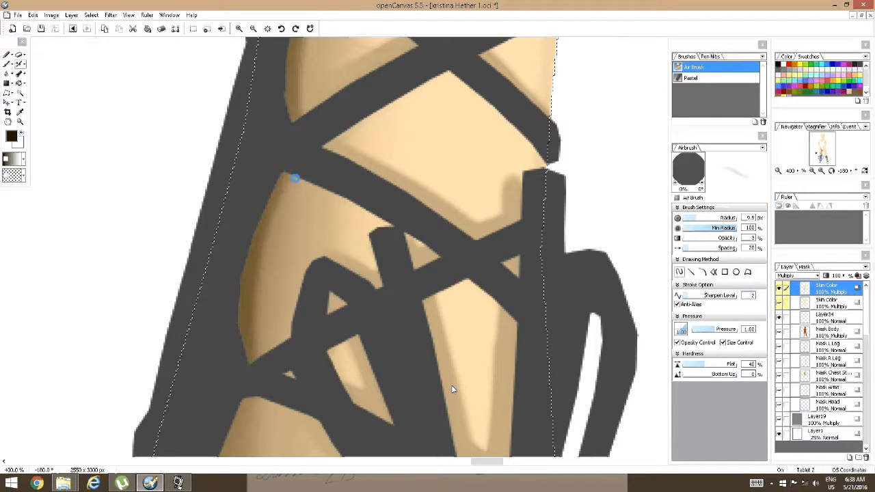
Extend the dark brown airbrush shadow along the calf's back edge through the uppermost lace gap and up below the knee
key(space)
drag(298, 269, 348, 45)
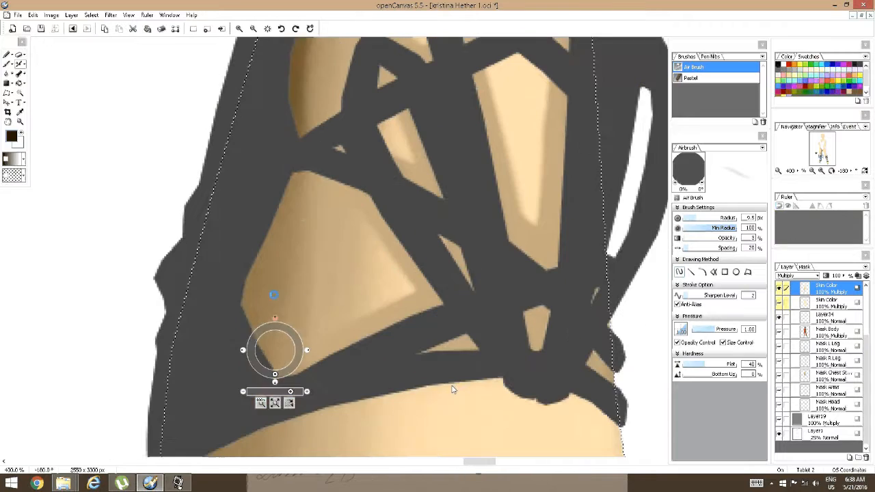
mouse_move(286, 383)
mouse_down()
mouse_move(267, 193)
mouse_move(289, 195)
mouse_up()
mouse_move(274, 352)
mouse_down()
mouse_move(259, 279)
mouse_move(293, 188)
mouse_up()
key(space)
drag(300, 328, 331, 188)
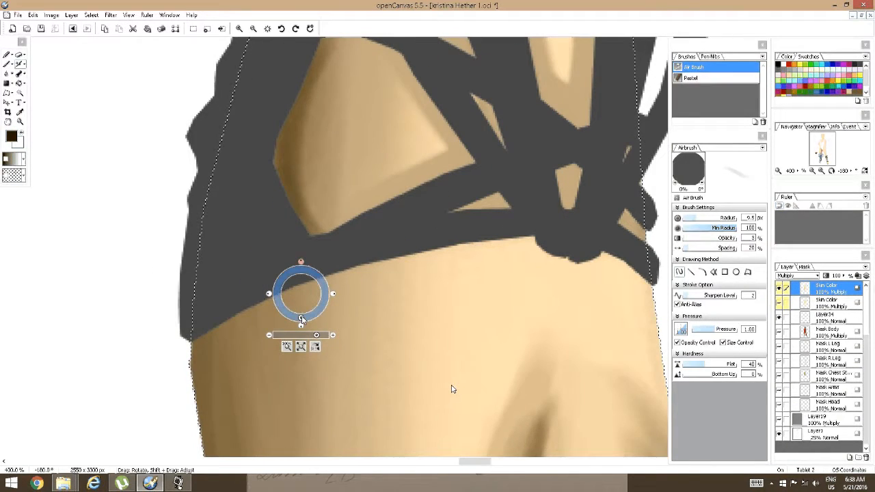
drag(301, 314, 316, 311)
mouse_move(338, 211)
mouse_down()
mouse_move(332, 162)
mouse_move(314, 137)
mouse_up()
mouse_move(250, 357)
mouse_down()
mouse_move(326, 189)
mouse_move(357, 158)
mouse_up()
Airbrush a dark brown shadow along the upper thigh's edge beside the white swimsuit's leg opening, using a 9.5 px radius
key(space)
drag(419, 316, 217, 196)
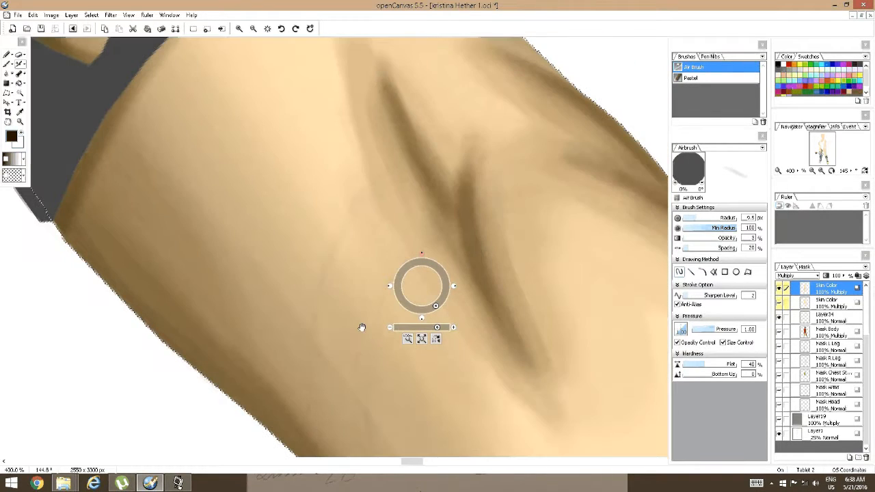
drag(505, 349, 209, 120)
drag(445, 297, 381, 180)
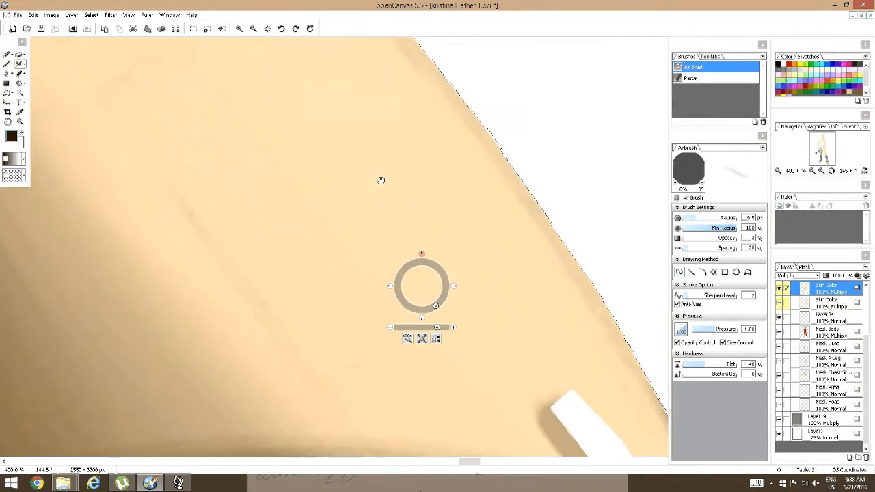
drag(490, 359, 307, 133)
drag(436, 306, 444, 277)
drag(477, 394, 414, 155)
drag(419, 285, 463, 183)
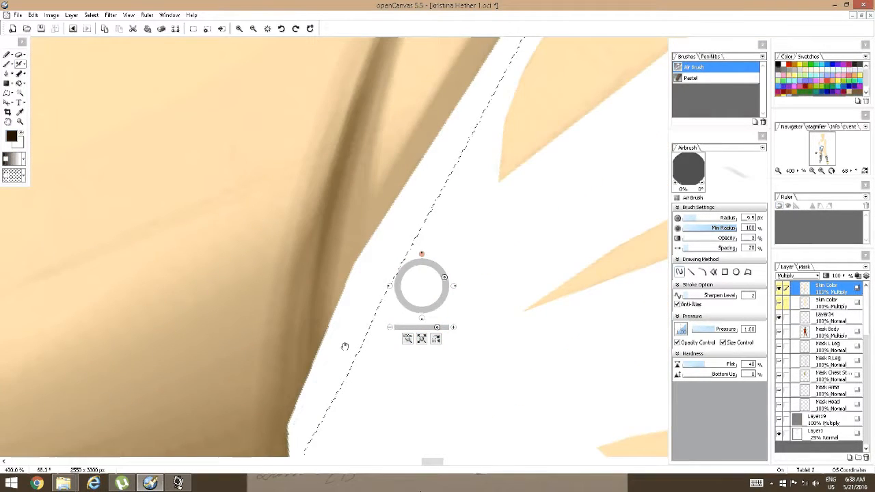
drag(344, 346, 357, 168)
drag(310, 336, 298, 246)
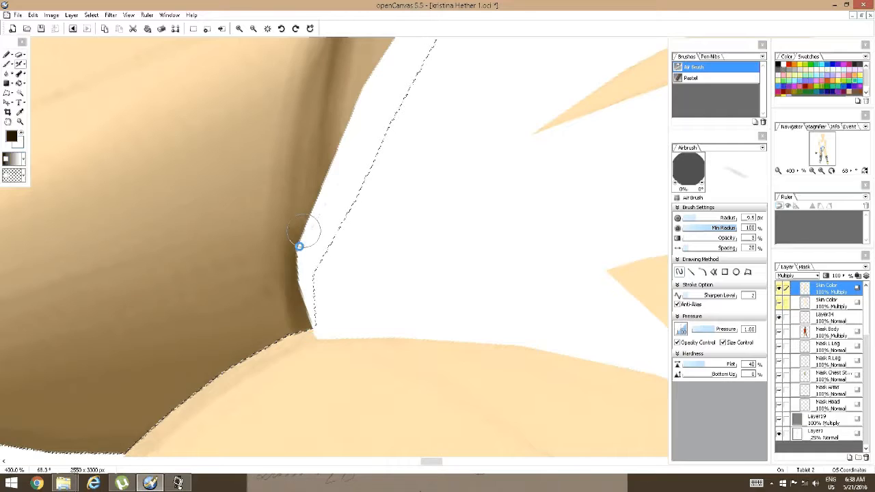
mouse_move(301, 321)
mouse_down()
mouse_move(301, 233)
mouse_move(337, 140)
mouse_up()
key(space)
drag(395, 110, 347, 256)
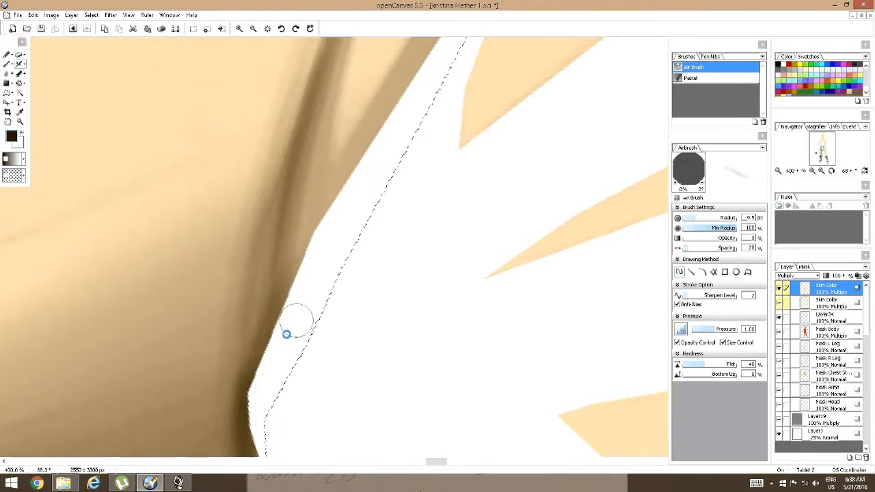
drag(274, 341, 362, 145)
drag(277, 306, 410, 72)
drag(305, 247, 434, 55)
Darken the inner thigh's corner at the crotch with a 12.3 px airbrush radius
key(space)
mouse_move(353, 321)
mouse_down()
mouse_move(404, 168)
mouse_move(441, 90)
mouse_up()
mouse_move(344, 226)
mouse_down()
mouse_move(340, 193)
mouse_move(346, 219)
mouse_up()
key(space)
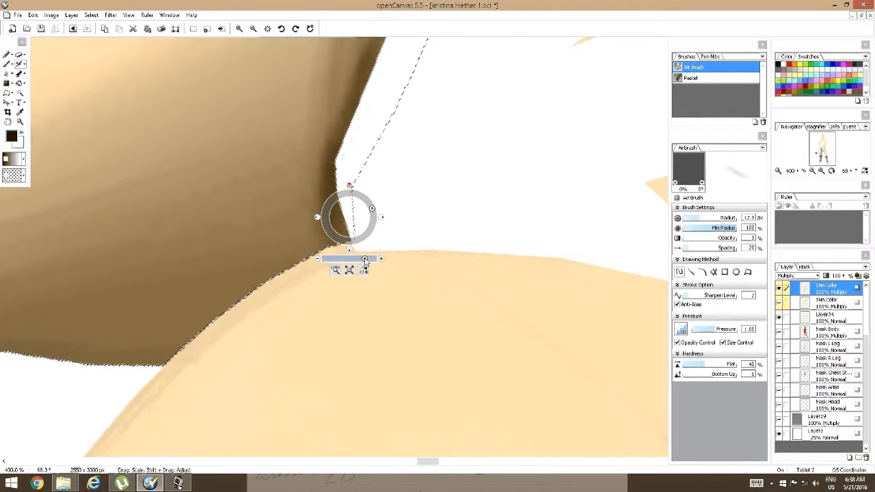
drag(365, 258, 355, 258)
drag(371, 209, 358, 194)
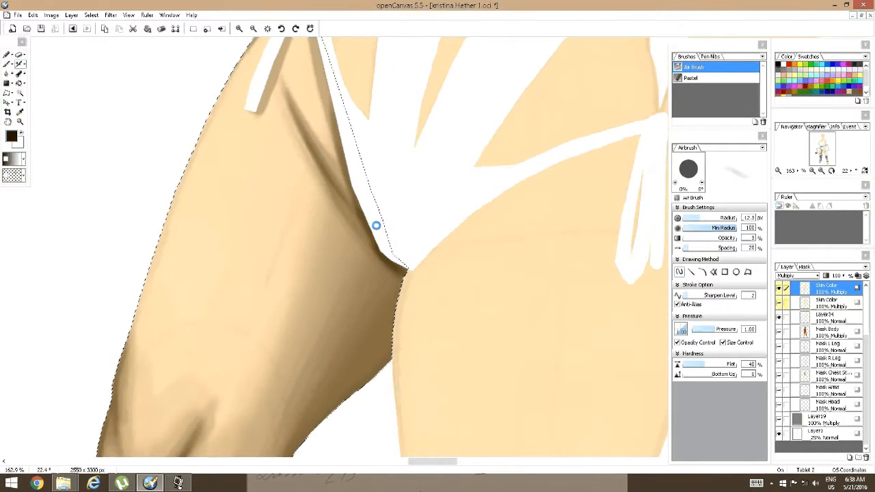
drag(400, 268, 404, 272)
Airbrush a soft dark brown shadow down the inner thigh with a 73.5 px radius and 0% flat hardness
key(])
key(])
key(])
key(])
key(])
key(])
key(])
key(])
key(])
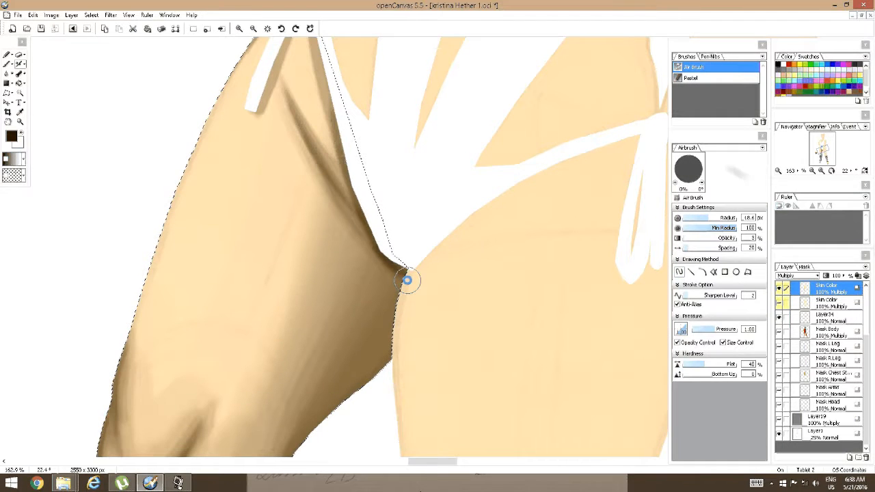
key([)
key([)
key([)
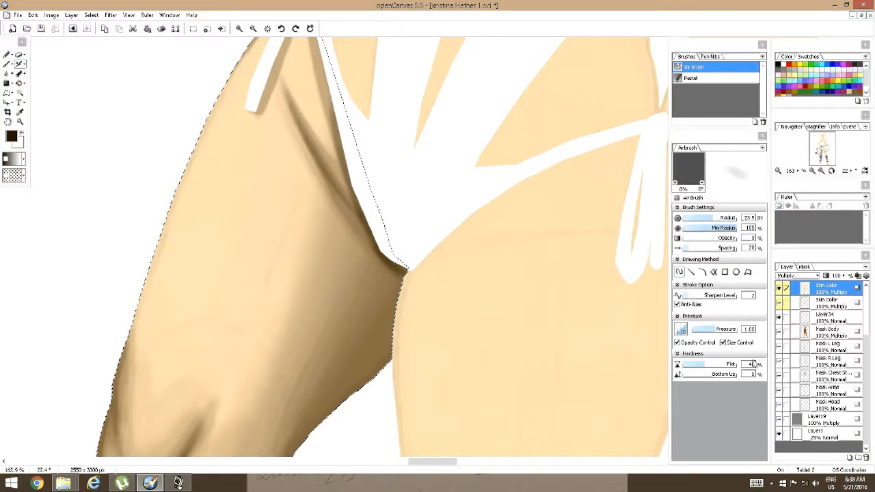
drag(710, 367, 680, 364)
mouse_move(400, 207)
mouse_down()
mouse_move(395, 322)
mouse_move(338, 403)
mouse_up()
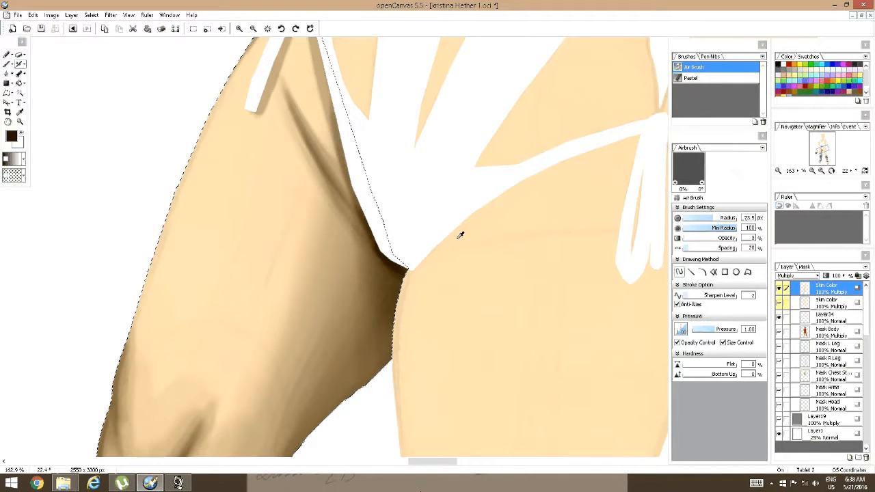
Examine the shaded leg on the whole upright figure and check the laced lower leg up close
scroll(441, 222, down, 5)
key(space)
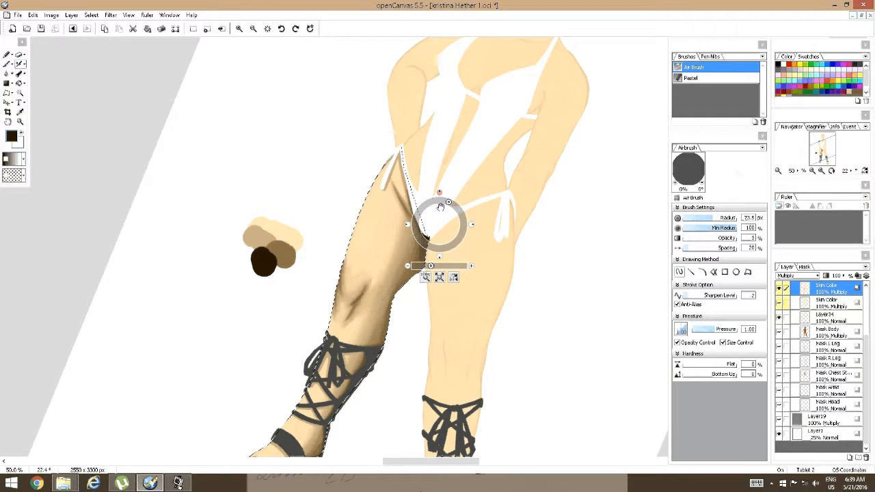
click(439, 194)
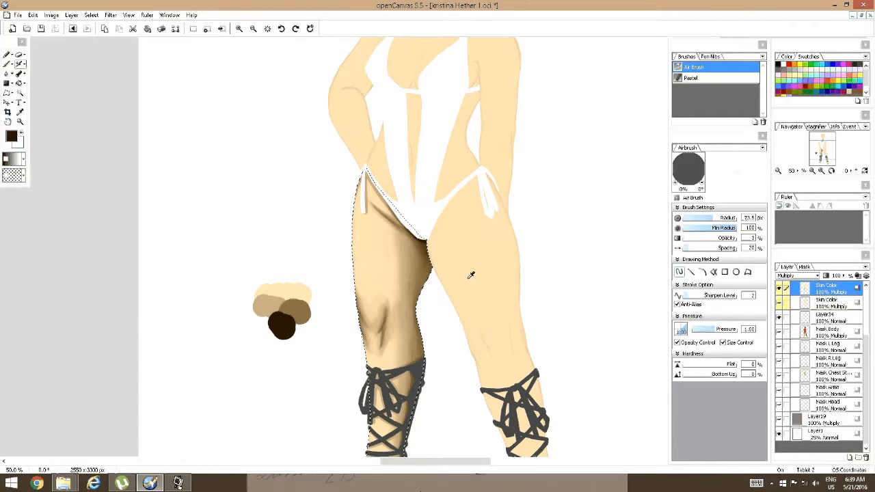
scroll(468, 274, down, 2)
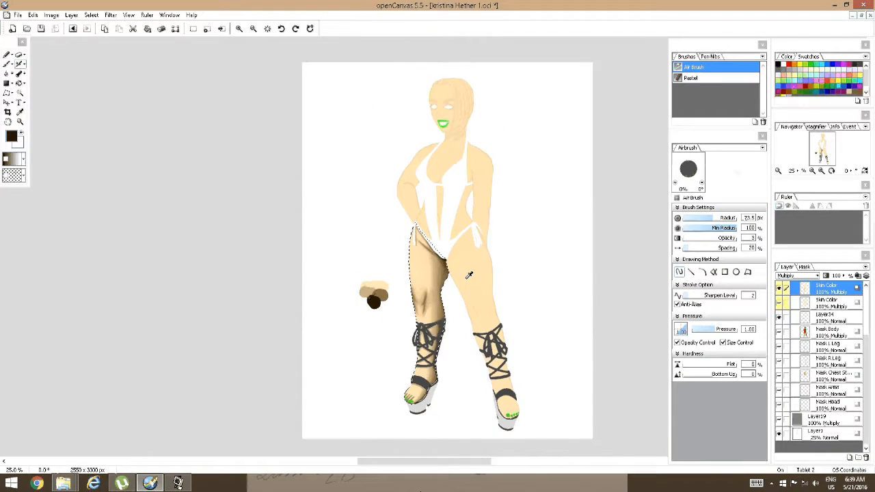
scroll(465, 277, up, 3)
key(space)
drag(375, 383, 401, 195)
scroll(409, 199, up, 3)
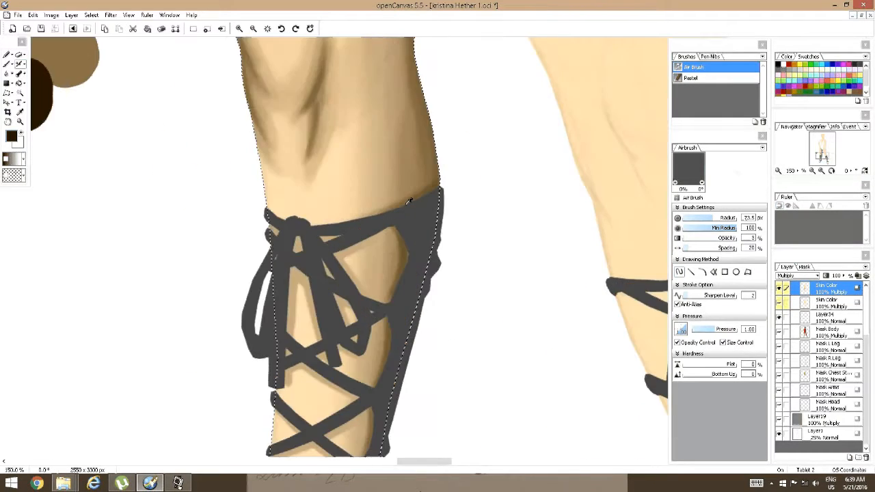
drag(398, 268, 426, 173)
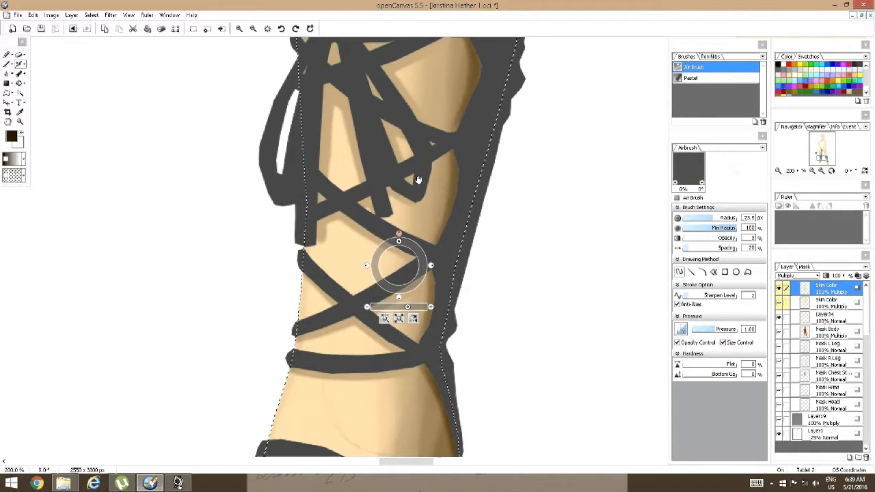
Pick the medium brown from the skin tone swatches painted beside the figure
drag(398, 242, 459, 247)
drag(531, 191, 369, 346)
drag(547, 181, 385, 335)
drag(373, 221, 488, 367)
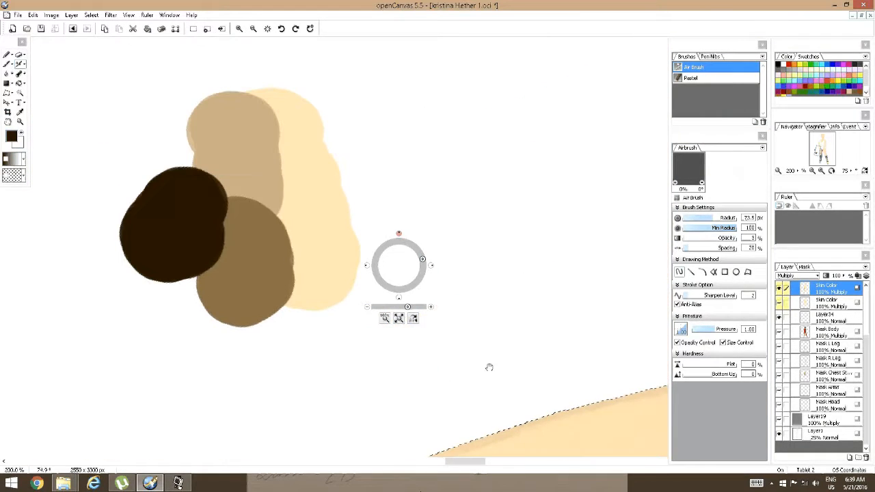
drag(183, 352, 300, 103)
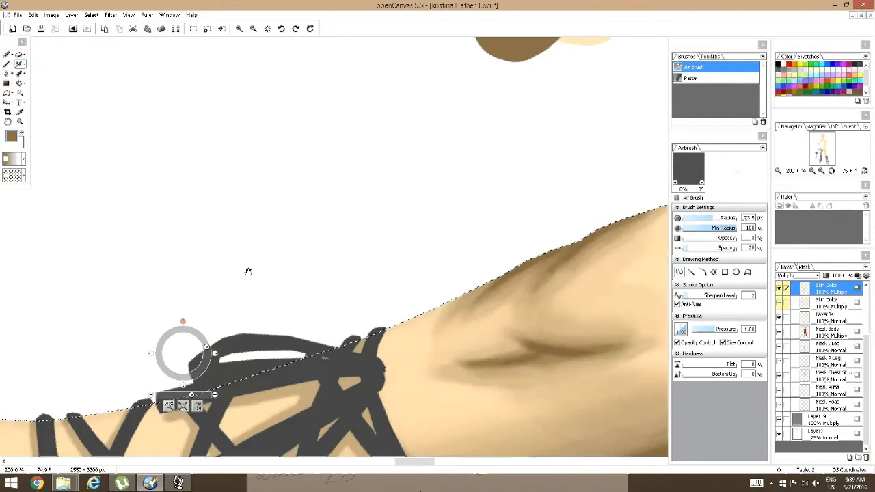
drag(248, 272, 399, 131)
Airbrush a medium brown cast shadow beside the lace around the ankle with a 9.5 px radius and 20% opacity
drag(297, 215, 324, 187)
scroll(324, 186, up, 1)
key(space)
mouse_move(331, 220)
mouse_down()
mouse_move(304, 218)
mouse_move(328, 214)
mouse_up()
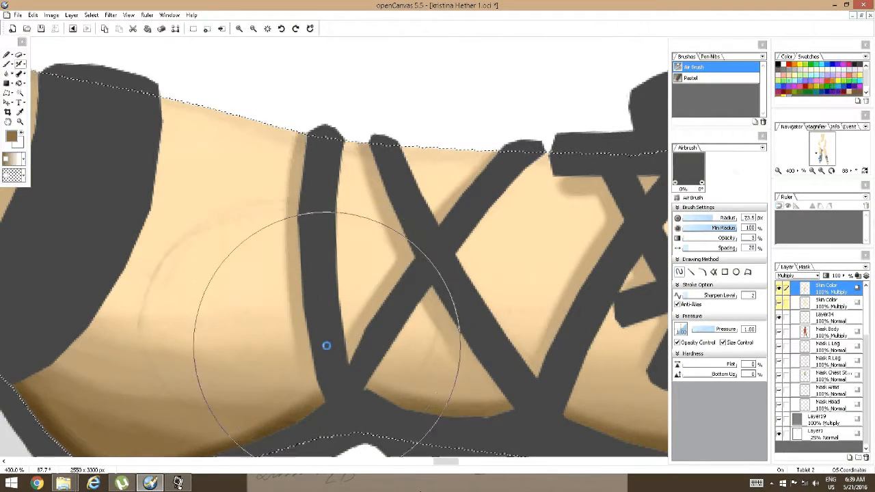
key([)
key([)
key([)
key([)
key([)
key([)
key([)
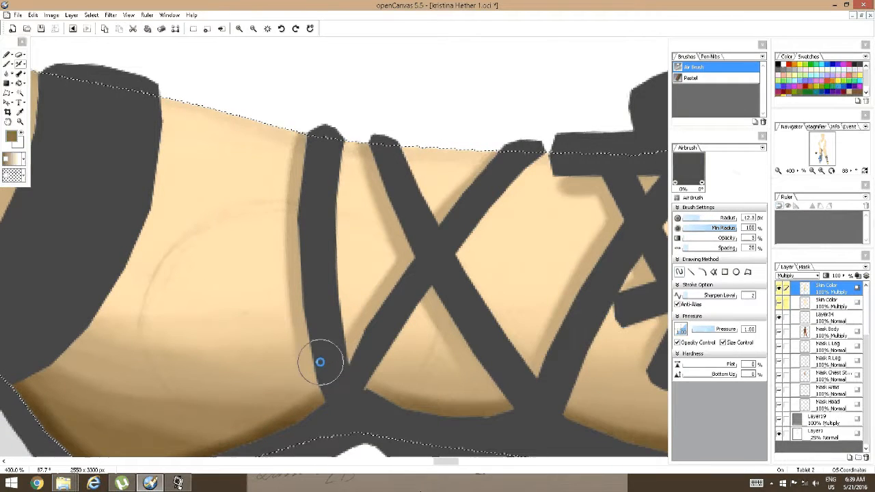
key([)
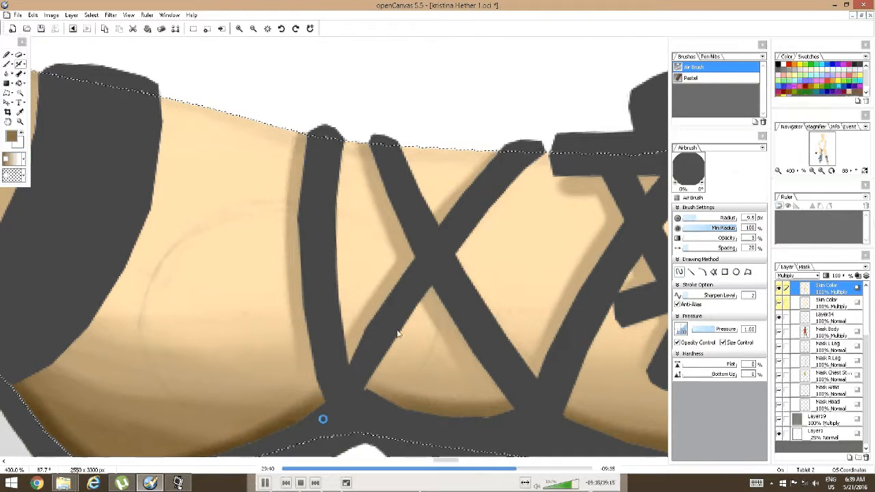
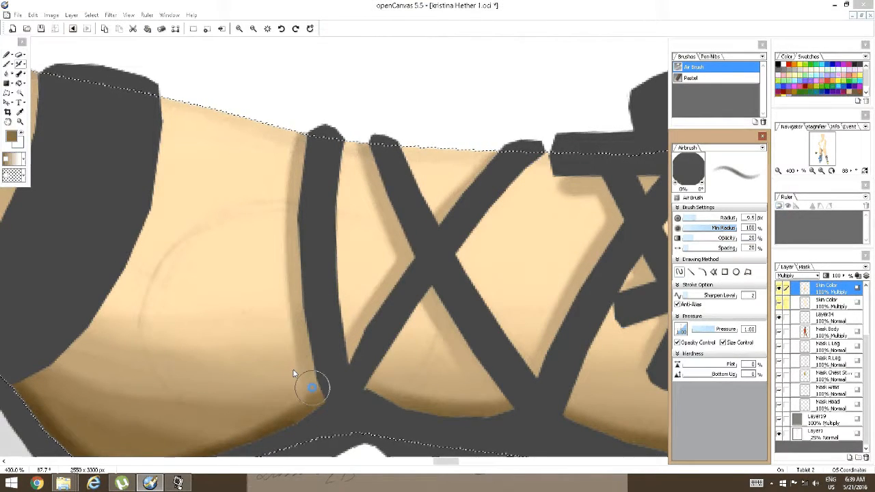
drag(298, 373, 303, 175)
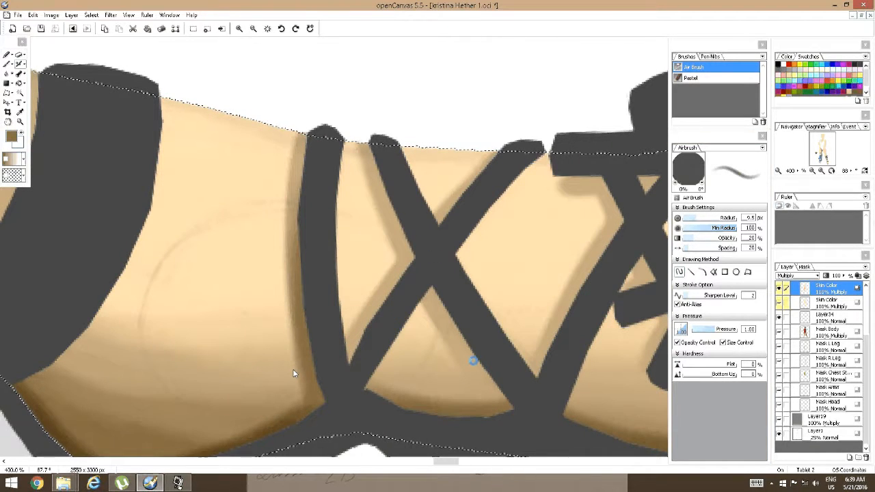
Airbrush medium brown cast shadows along the crossing laces just above the ankle
drag(506, 403, 431, 280)
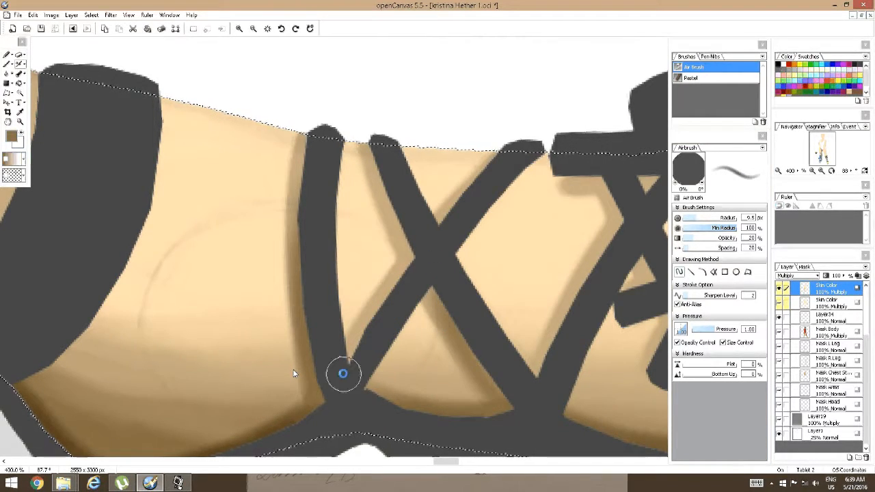
drag(342, 373, 406, 267)
drag(564, 277, 353, 220)
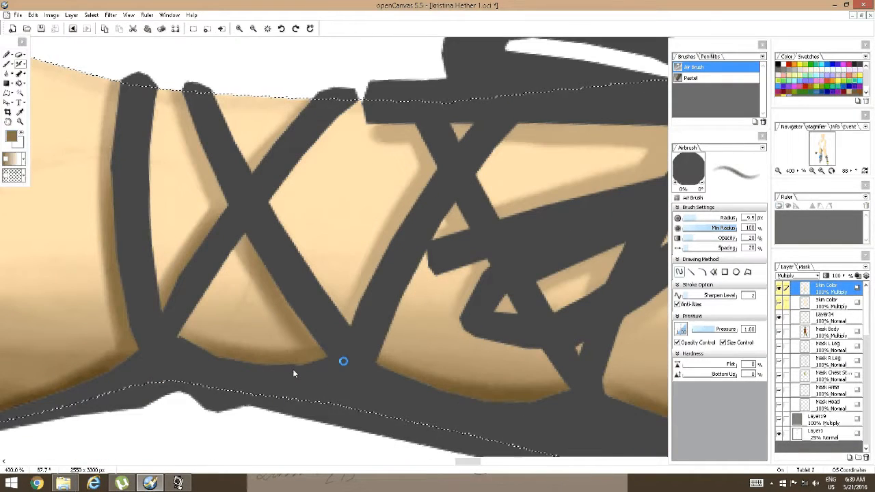
mouse_move(343, 349)
mouse_down()
mouse_move(363, 307)
mouse_move(358, 295)
mouse_up()
Airbrush the medium brown cast shadow around the bow loop and in the small lace gaps beside it
drag(488, 209, 331, 195)
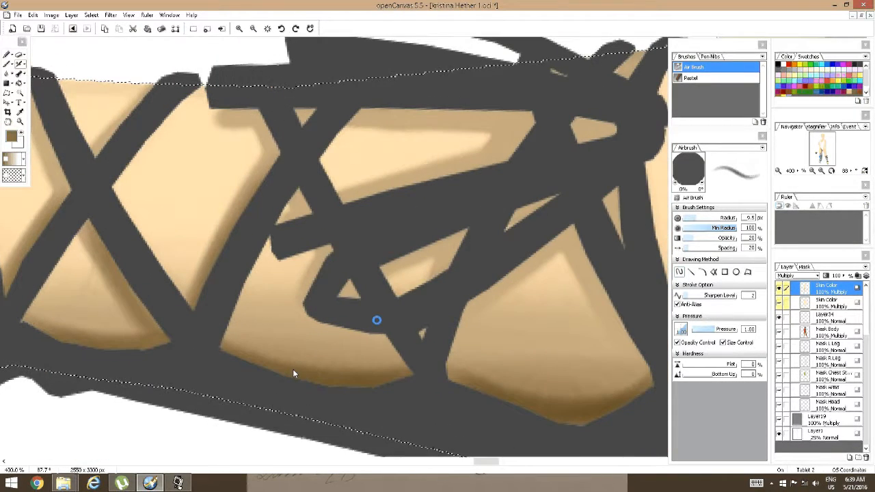
drag(421, 380, 349, 287)
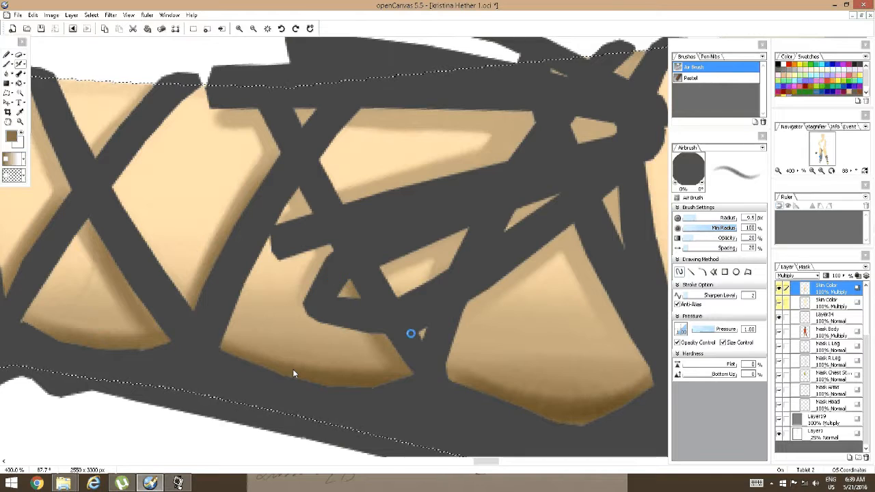
mouse_move(410, 334)
mouse_down()
mouse_move(341, 319)
mouse_move(320, 301)
mouse_move(328, 263)
mouse_up()
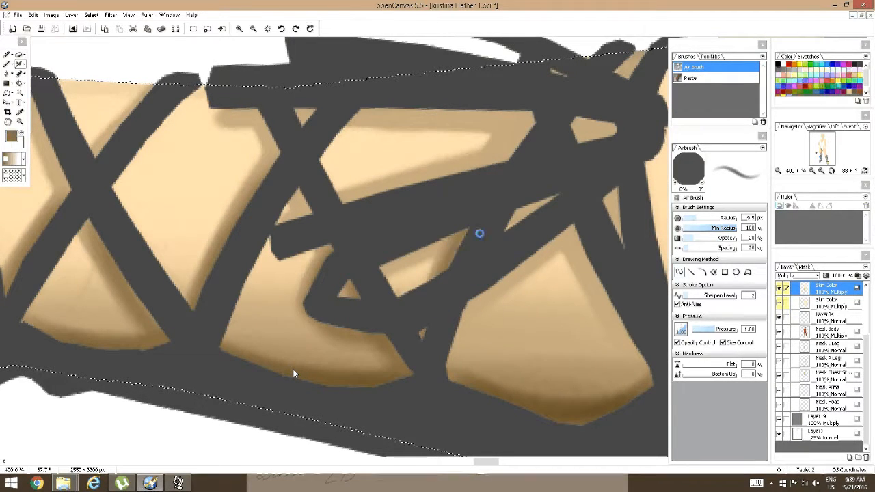
Airbrush medium brown cast shadows along the lace edges of the large skin gap on the upper calf
key(space)
drag(547, 233, 347, 215)
drag(428, 345, 375, 230)
drag(416, 324, 367, 225)
drag(413, 294, 367, 217)
mouse_move(248, 343)
mouse_down()
mouse_move(267, 289)
mouse_move(349, 229)
mouse_move(435, 249)
mouse_move(422, 318)
mouse_up()
Shade the narrow skin gaps around the bow's knot with the medium brown airbrush
key(space)
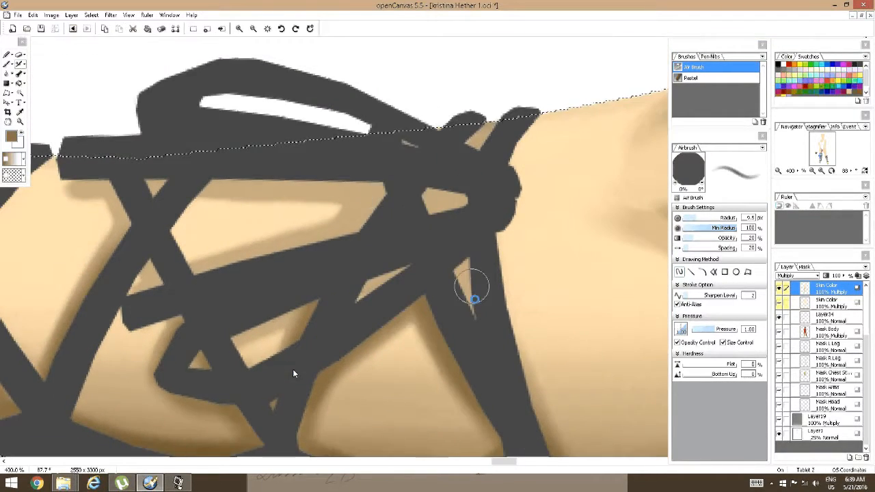
drag(472, 292, 463, 235)
drag(454, 183, 490, 180)
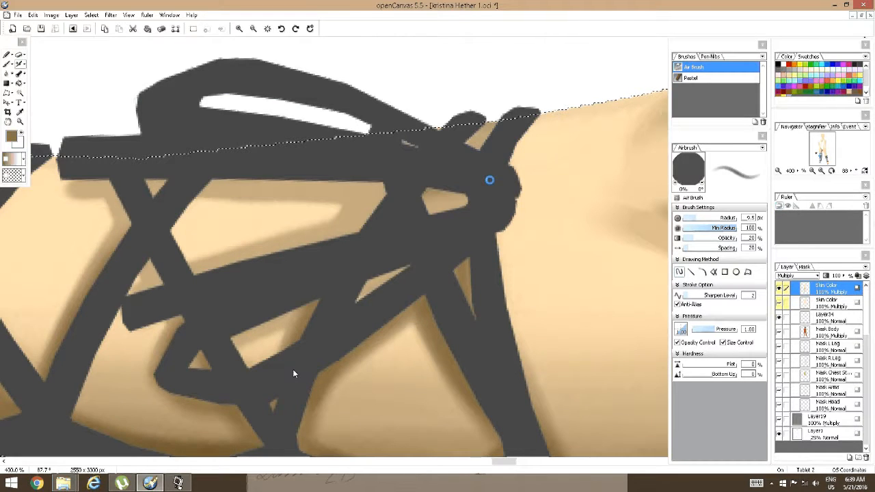
drag(431, 203, 451, 199)
Deepen the medium brown shadow around the bow loop's edge and inside the slanted skin gap next to it
key(space)
drag(419, 396, 458, 254)
drag(343, 248, 447, 256)
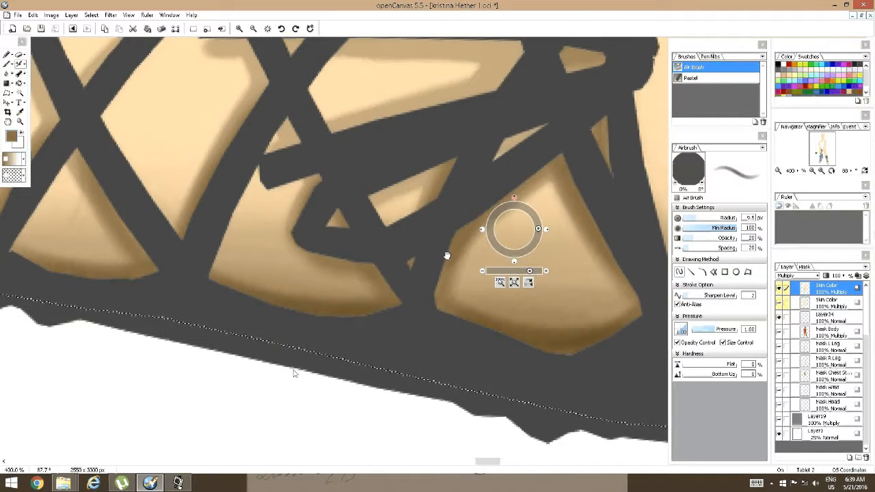
drag(383, 240, 420, 253)
drag(336, 258, 355, 218)
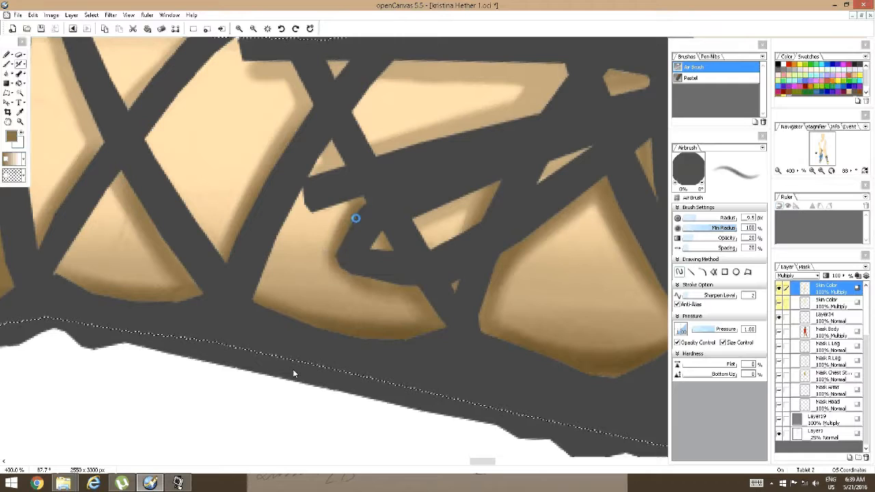
drag(420, 217, 477, 193)
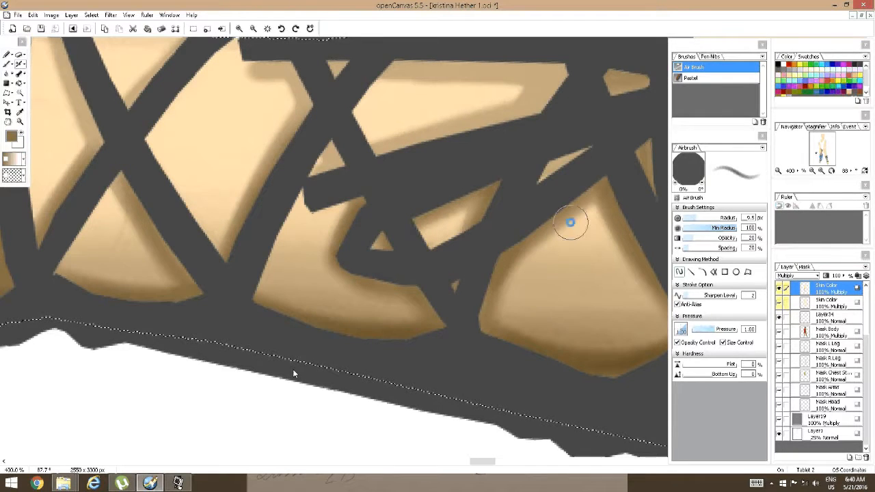
scroll(565, 225, down, 2)
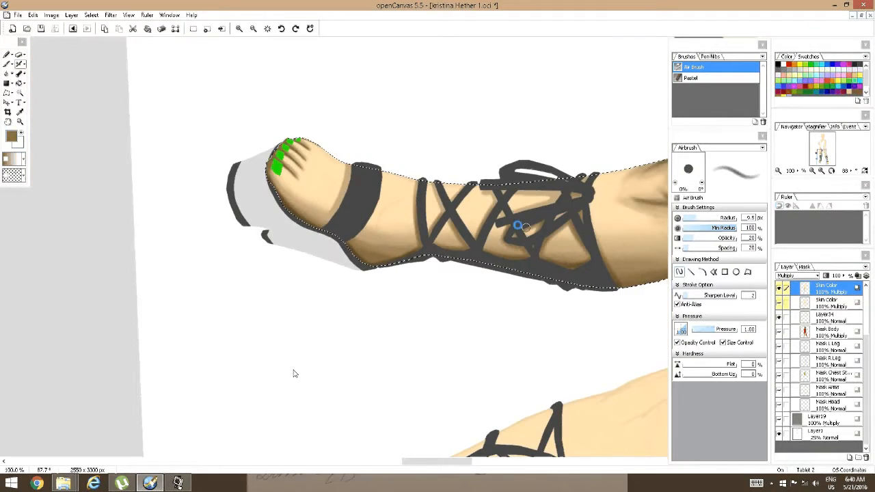
Airbrush medium brown cast shadows on the skin along the edges of the crossed laces above the ankle
scroll(519, 225, up, 2)
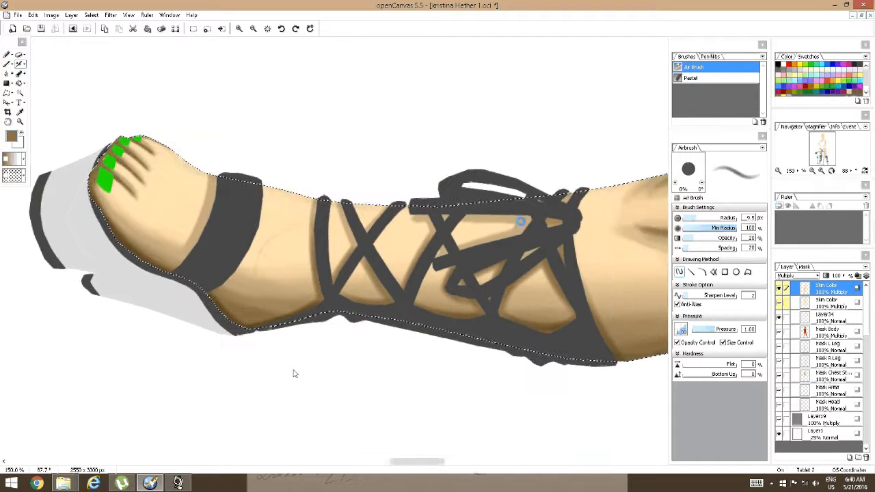
scroll(523, 217, up, 3)
scroll(510, 228, down, 3)
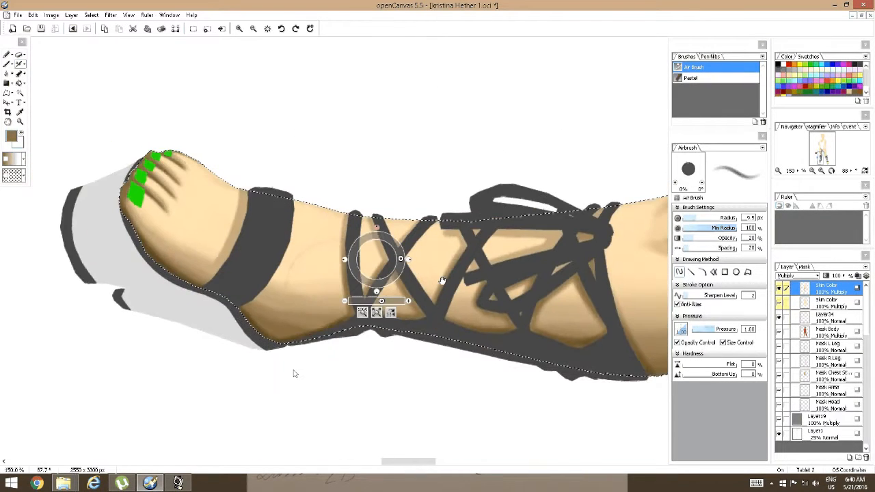
drag(403, 267, 331, 177)
scroll(451, 281, up, 2)
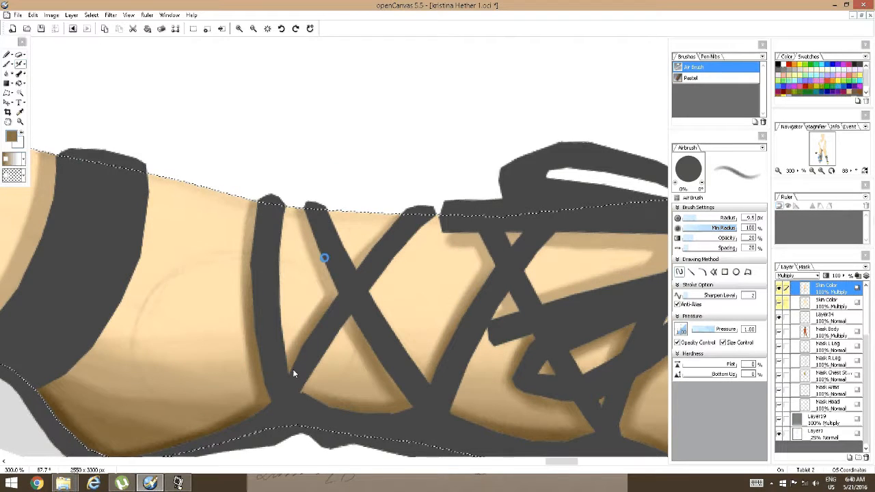
drag(311, 220, 337, 277)
drag(395, 210, 359, 279)
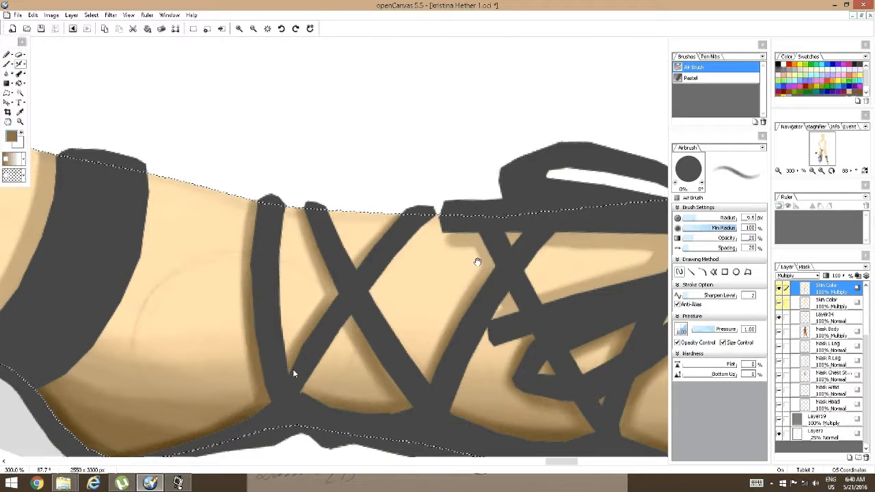
key(space)
drag(367, 314, 271, 308)
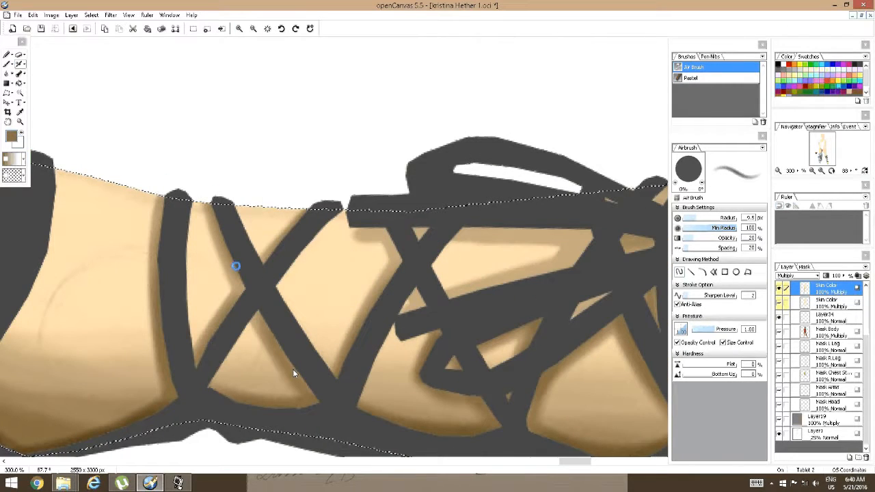
drag(236, 265, 213, 211)
Extend the medium brown airbrushed shadows into the skin gaps under the bow and beside the middle calf laces
key(space)
drag(423, 233, 328, 259)
drag(304, 288, 272, 255)
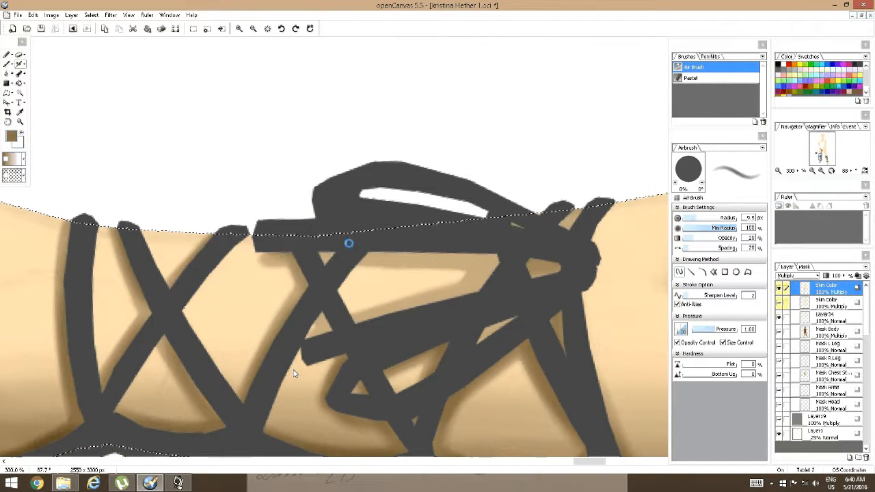
key(space)
drag(438, 233, 391, 225)
mouse_move(348, 374)
mouse_down()
mouse_move(398, 208)
mouse_move(381, 270)
mouse_move(428, 205)
mouse_move(430, 356)
mouse_move(438, 210)
mouse_move(431, 190)
mouse_up()
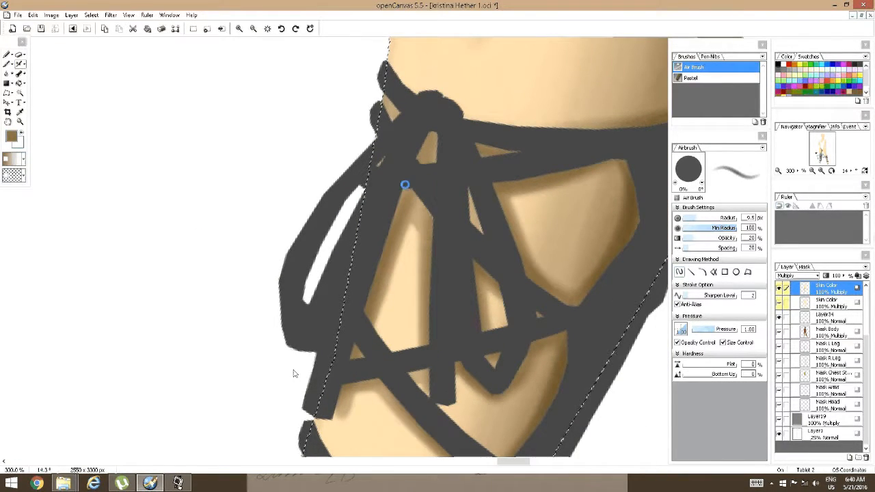
mouse_move(432, 222)
mouse_down()
mouse_move(442, 177)
mouse_move(470, 194)
mouse_move(484, 239)
mouse_up()
drag(459, 172, 402, 113)
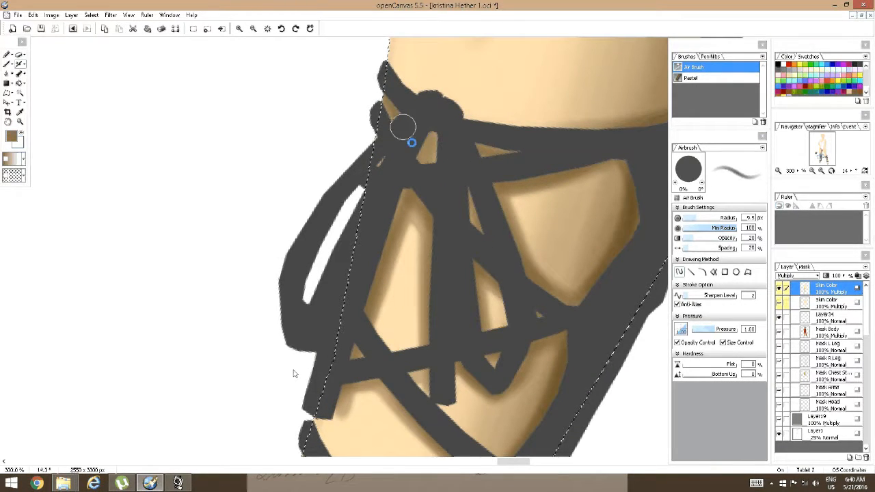
drag(456, 244, 359, 136)
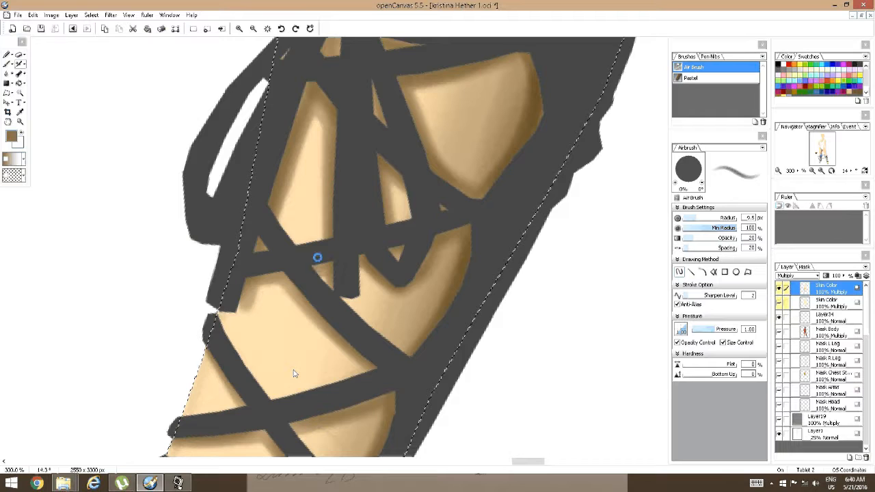
mouse_move(321, 321)
mouse_down()
mouse_move(283, 256)
mouse_move(247, 305)
mouse_up()
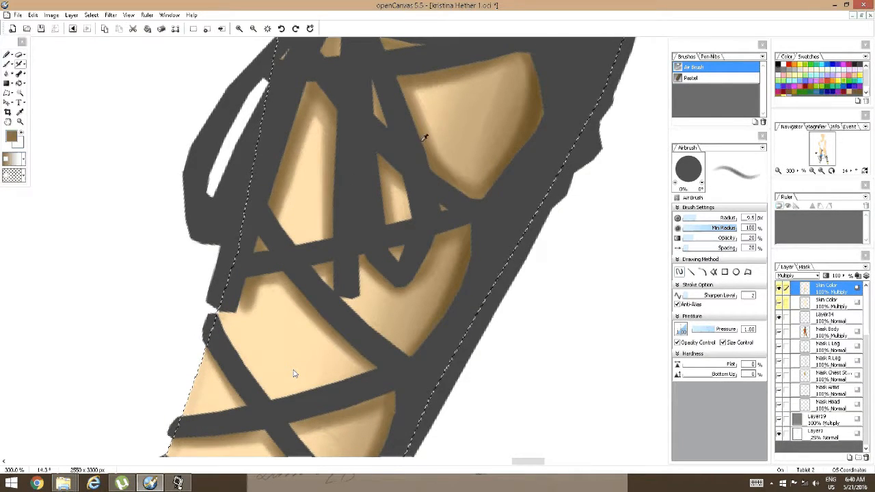
Airbrush a medium brown cast shadow on the foot along the toe-side edge of the wide strap
scroll(438, 132, down, 2)
scroll(441, 136, down, 2)
scroll(441, 149, up, 1)
drag(352, 140, 490, 120)
scroll(491, 120, up, 1)
drag(580, 251, 330, 75)
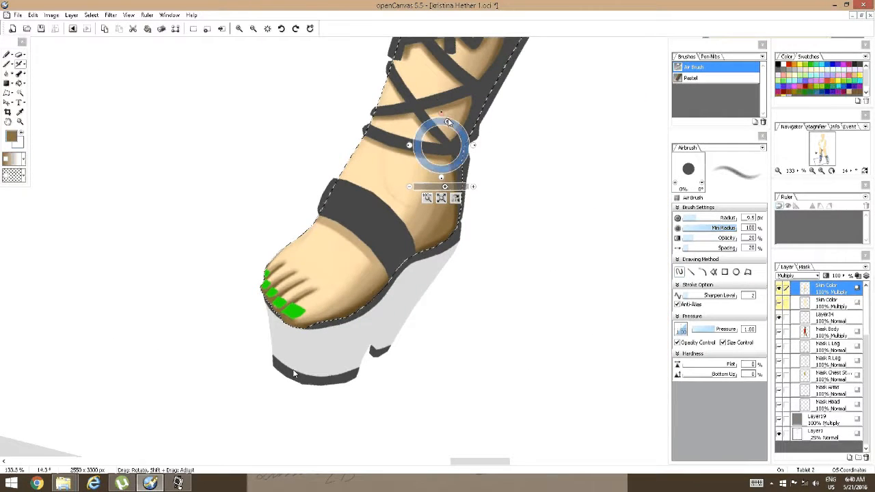
drag(447, 122, 397, 169)
drag(429, 271, 395, 152)
scroll(395, 152, up, 4)
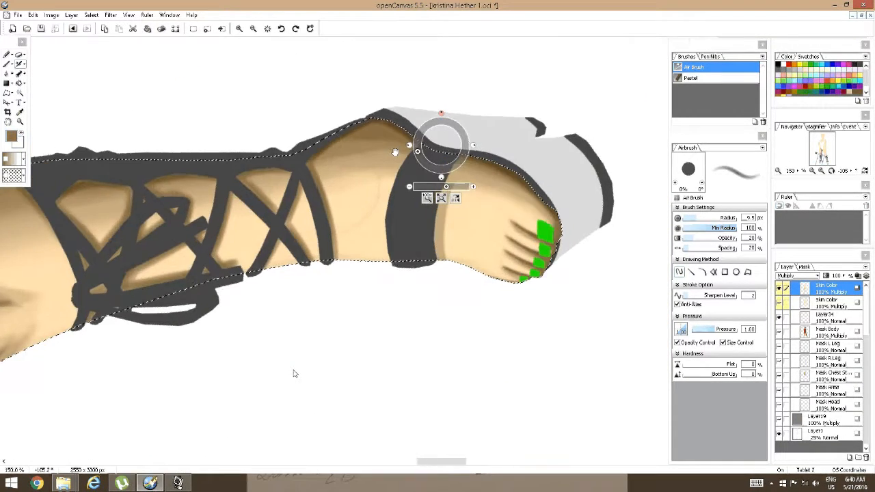
drag(173, 295, 339, 139)
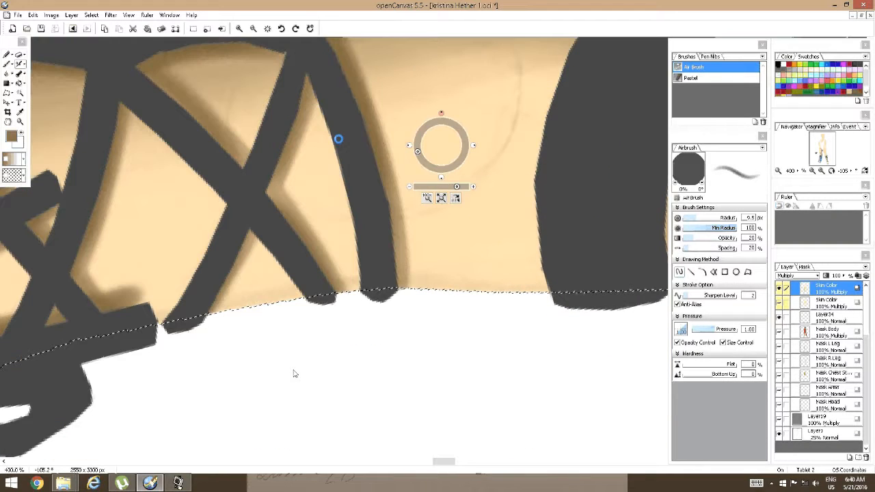
key(space)
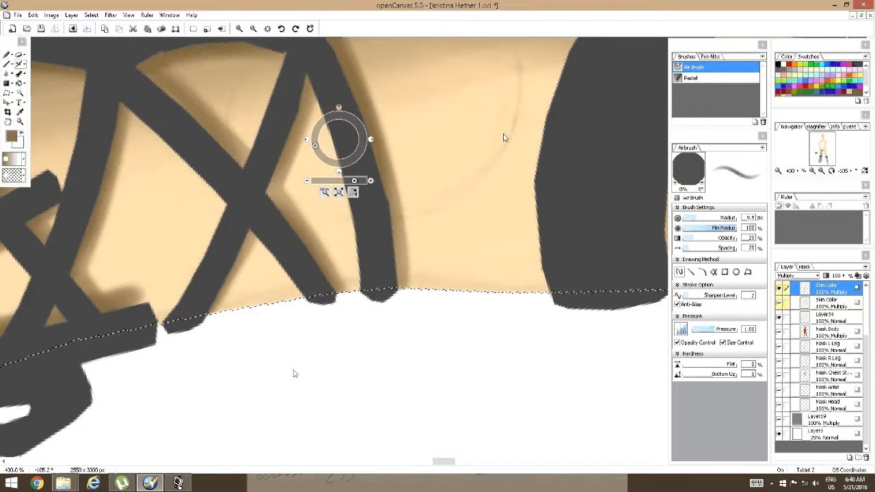
drag(468, 163, 322, 250)
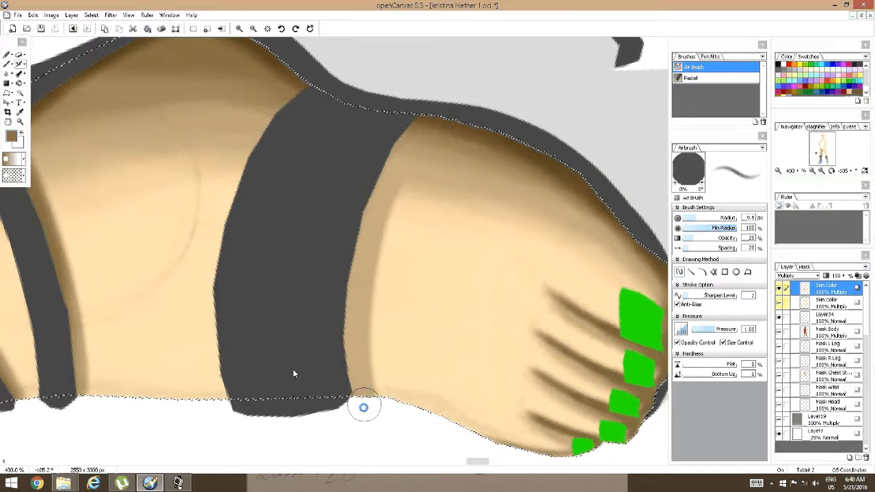
mouse_move(363, 408)
mouse_down()
mouse_move(380, 201)
mouse_move(422, 114)
mouse_up()
drag(344, 349, 410, 137)
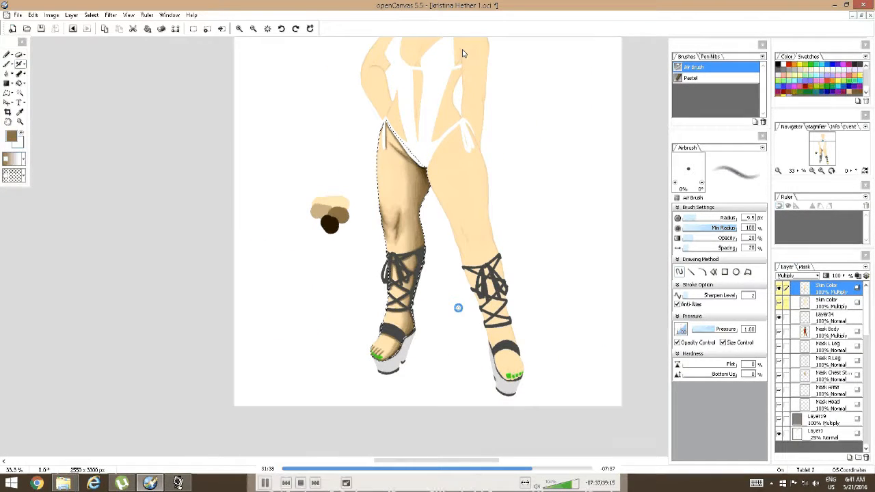
click(179, 483)
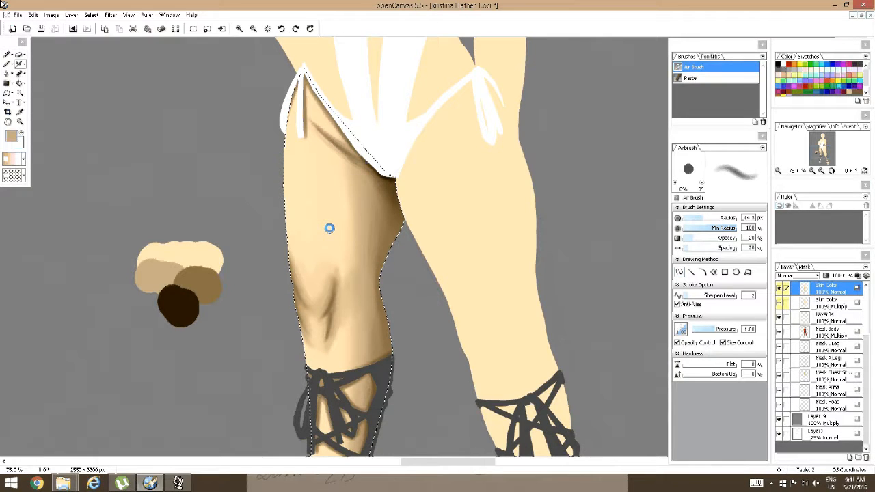
mouse_move(53, 79)
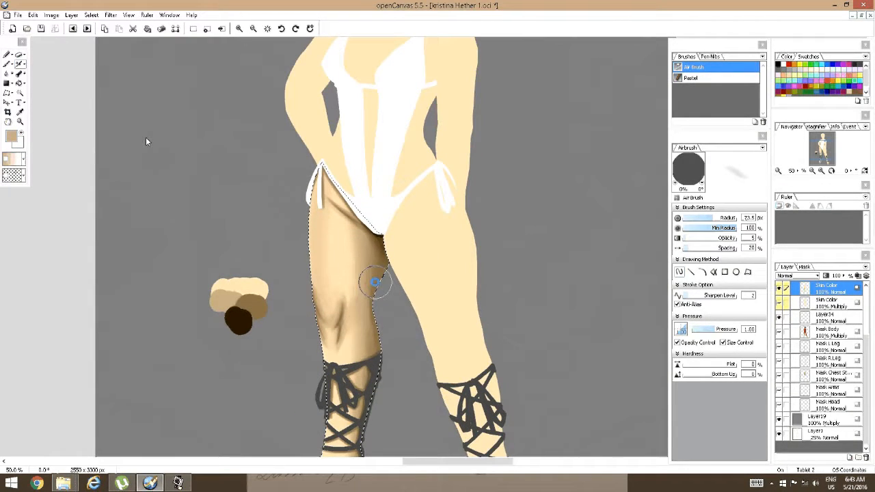
Airbrush soft light brown shading down the outer edge of the thigh
mouse_move(311, 248)
mouse_down()
mouse_move(331, 155)
mouse_move(310, 299)
mouse_up()
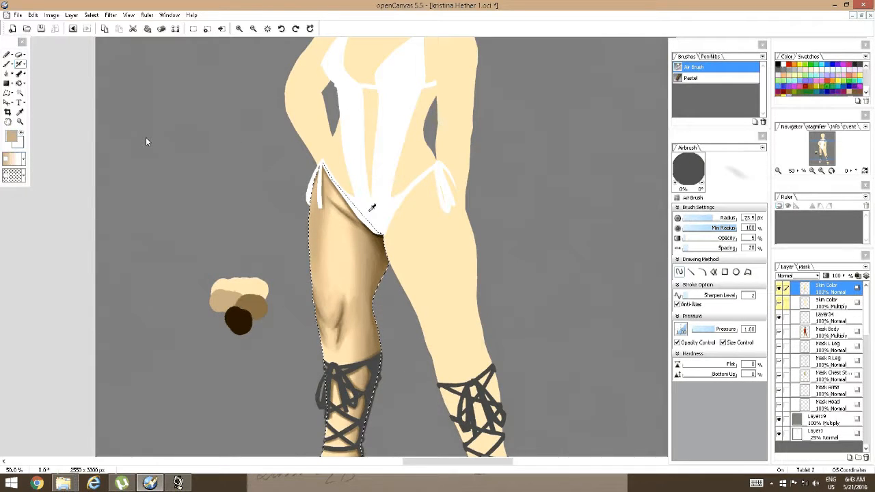
scroll(373, 210, down, 2)
mouse_move(401, 212)
mouse_down()
mouse_move(372, 196)
mouse_move(360, 163)
mouse_up()
scroll(373, 196, up, 1)
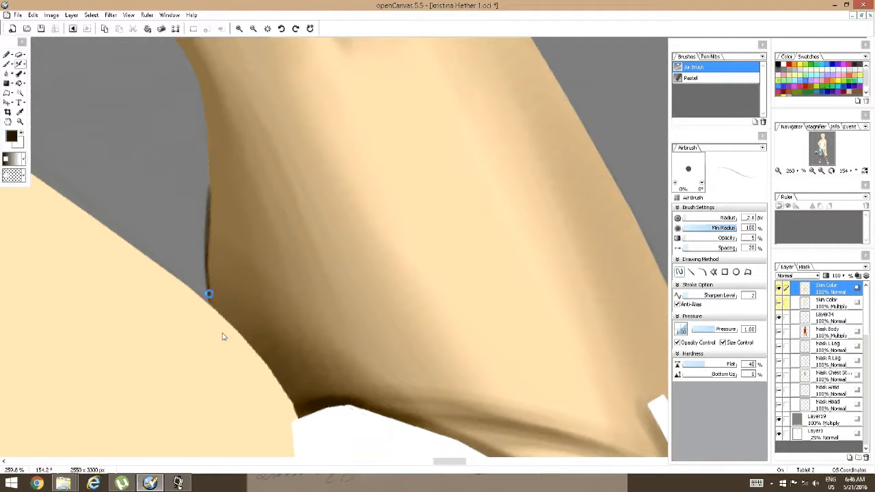
Airbrush a thin dark brown line along the inner thigh's edge, just below the crotch
drag(207, 282, 207, 234)
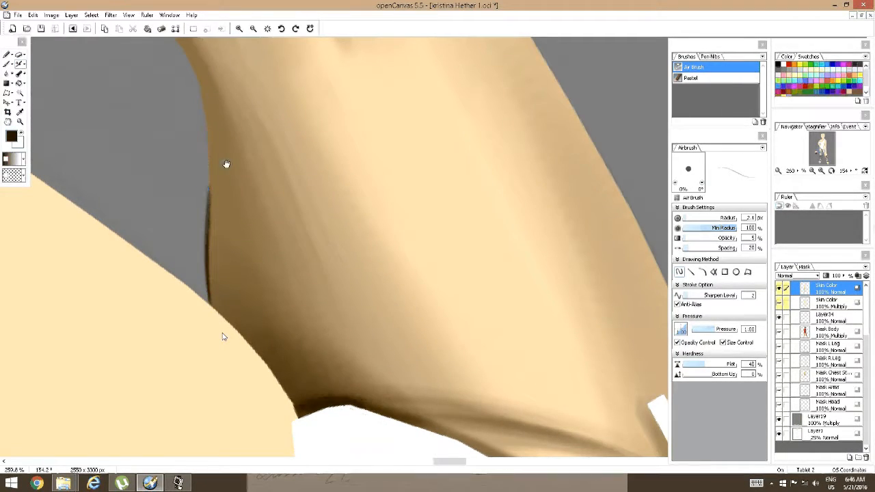
right_click(225, 164)
mouse_move(239, 168)
mouse_down()
mouse_move(245, 157)
mouse_move(226, 155)
mouse_up()
drag(528, 366, 312, 235)
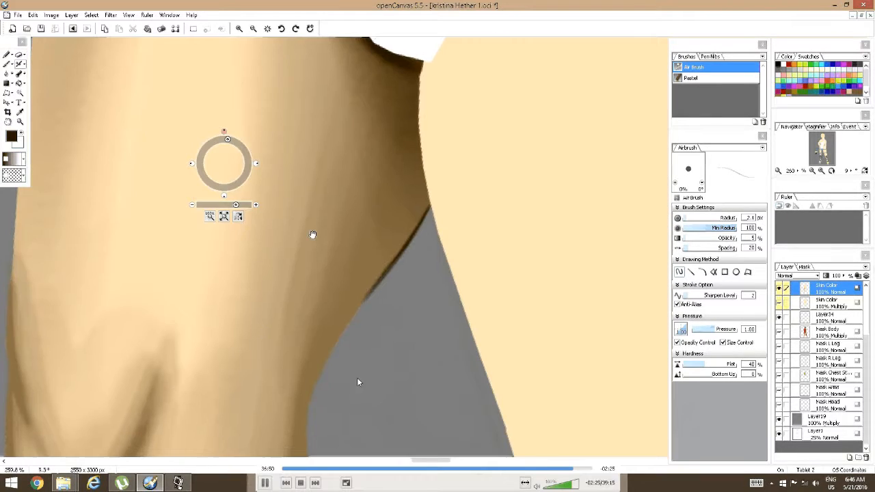
drag(318, 390, 233, 307)
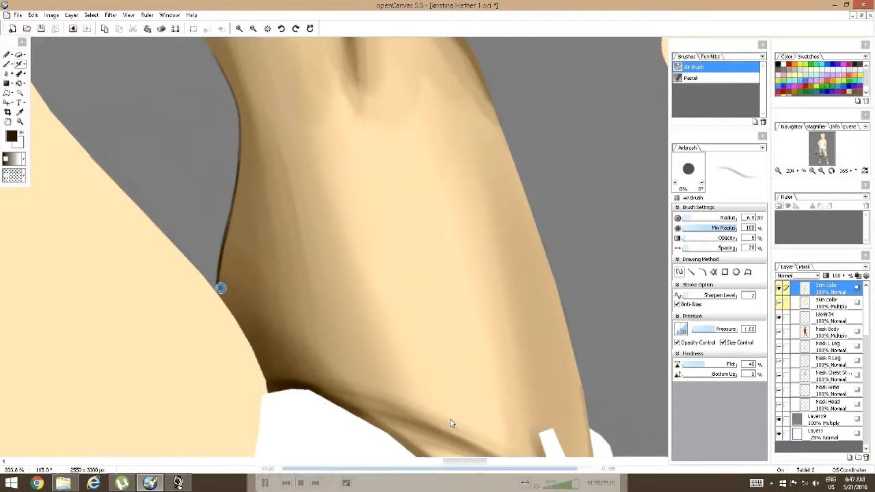
Skip ahead in the tutorial video, pause it and exit full screen, and switch to River Past Screen Recorder Pro
click(581, 468)
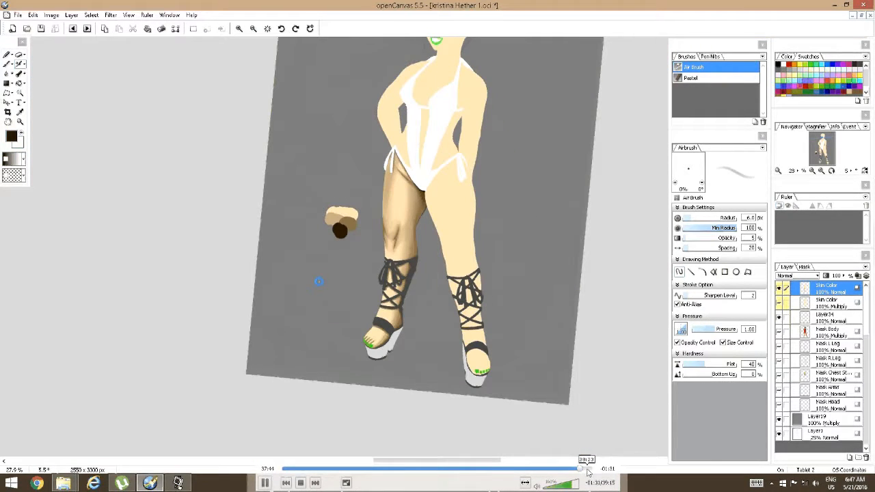
click(585, 469)
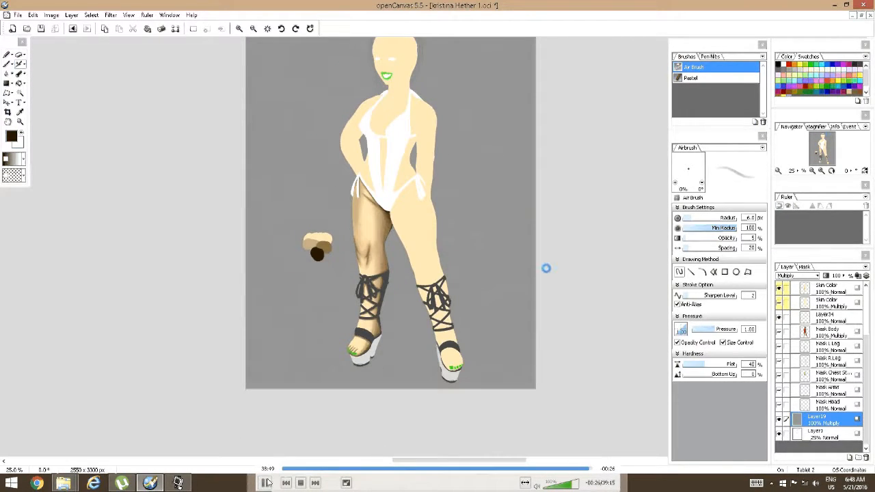
click(267, 483)
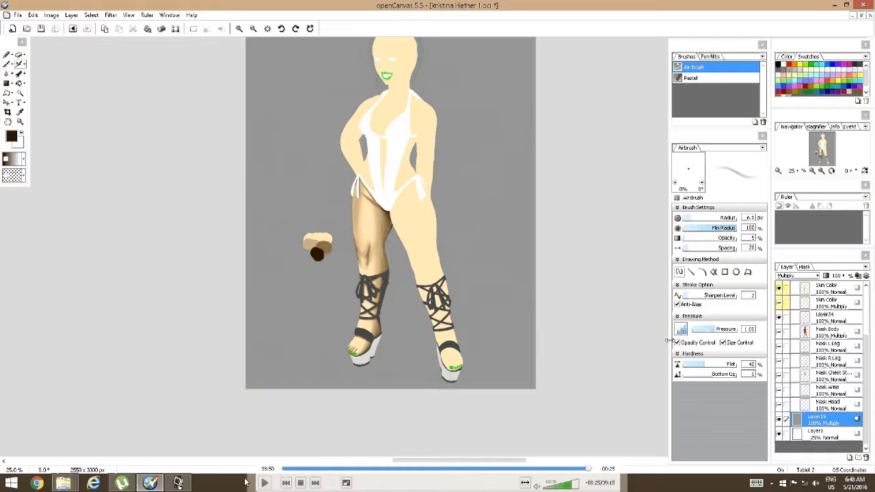
click(346, 482)
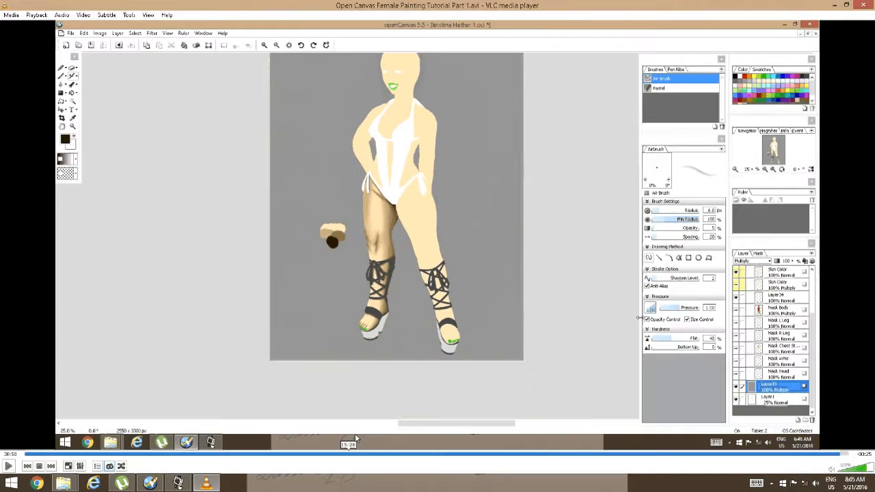
click(181, 483)
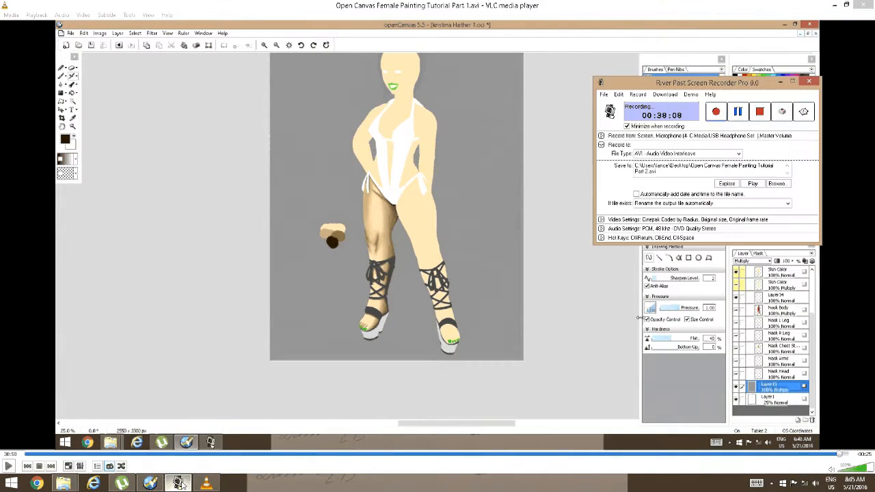